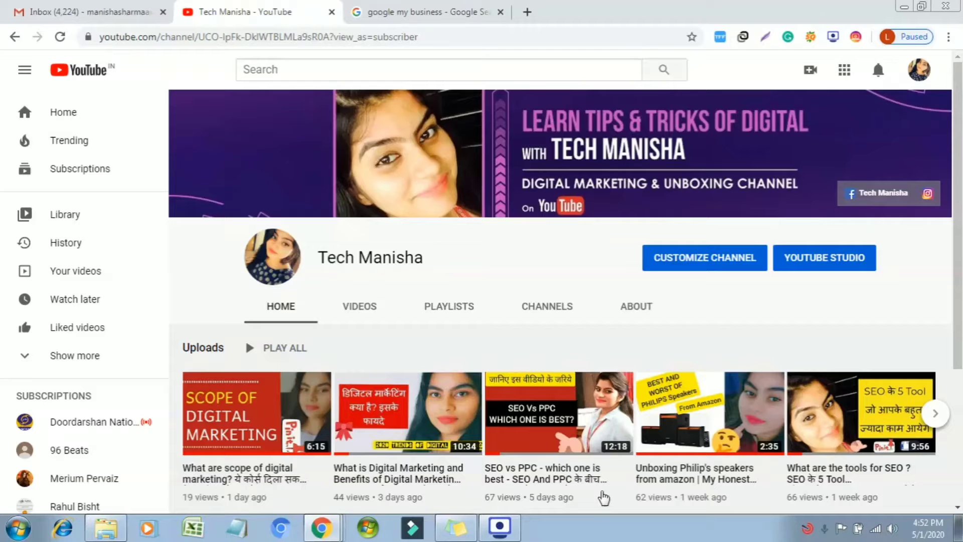
Open a new browser tab beside the YouTube channel page.
left_click(527, 10)
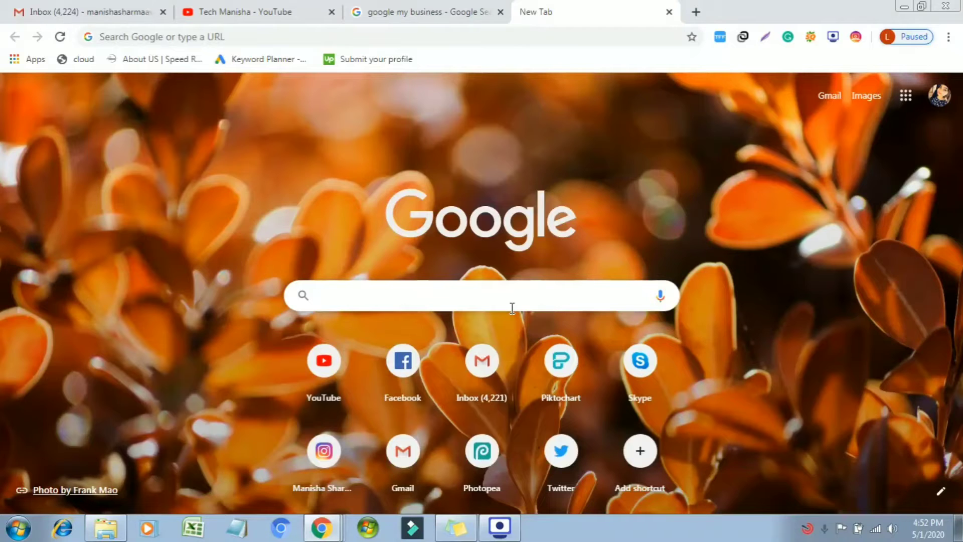
Search Google for 'restaurants near me' and browse the local map listings with ratings.
type("resta")
key("Down")
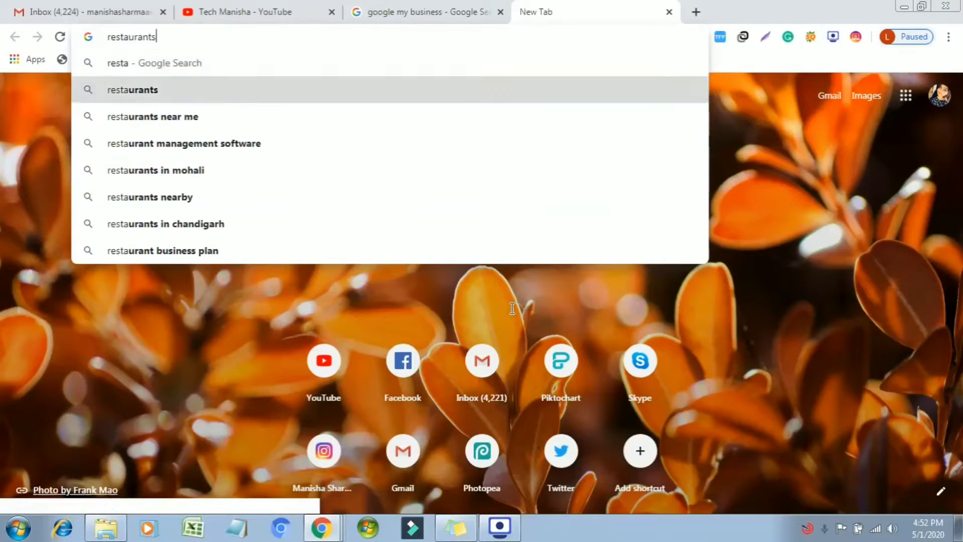
key("Down")
key("Return")
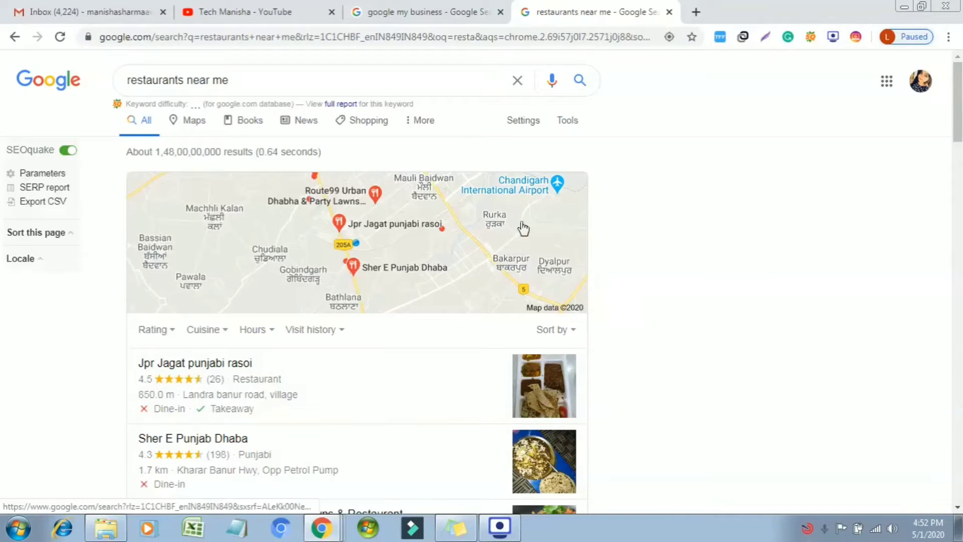
scroll(524, 201, "down", 3)
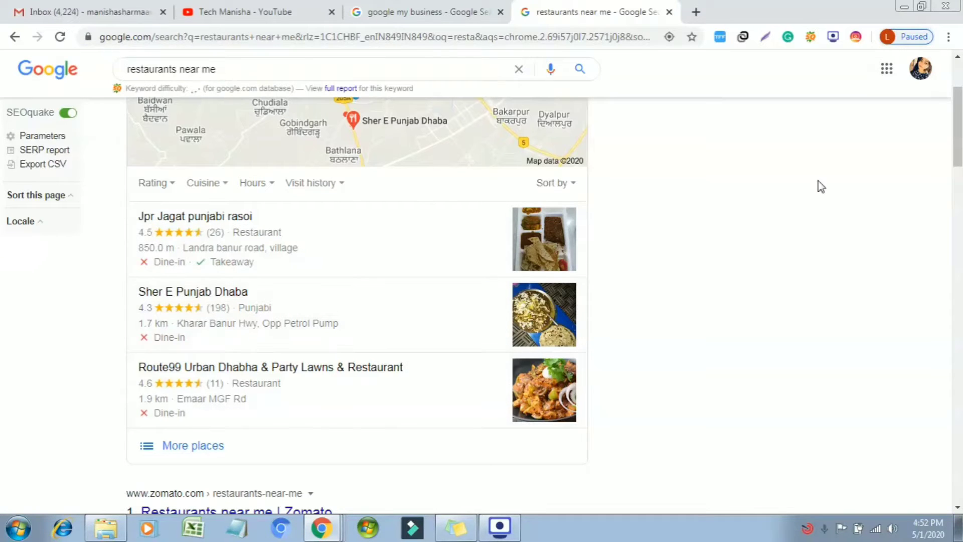
left_click_drag(961, 138, 960, 113)
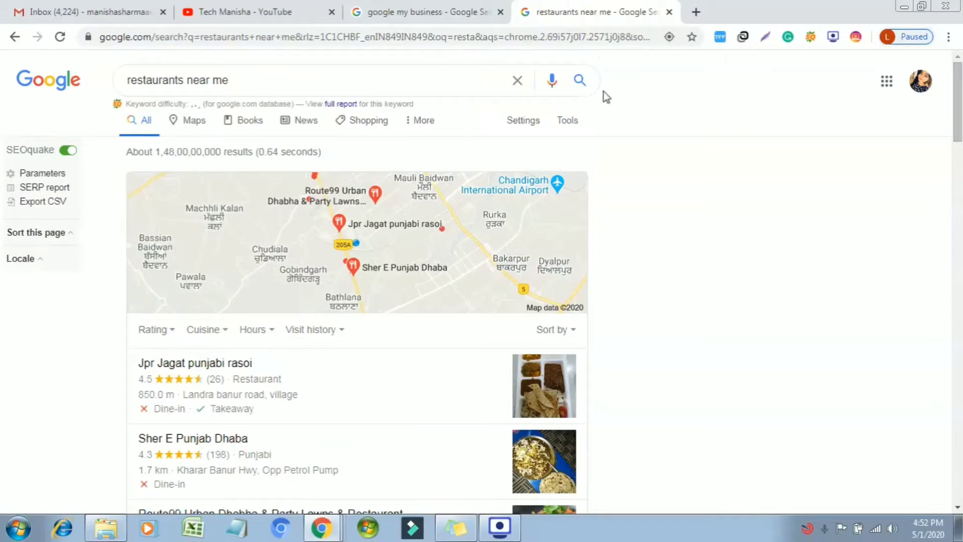
Close the restaurants search and open the official Google My Business page from the results.
left_click(670, 13)
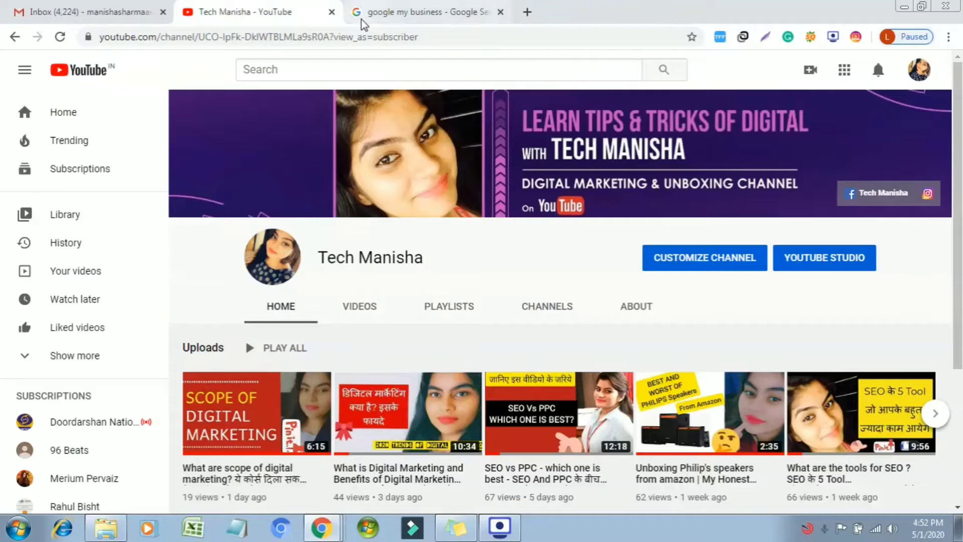
left_click(385, 14)
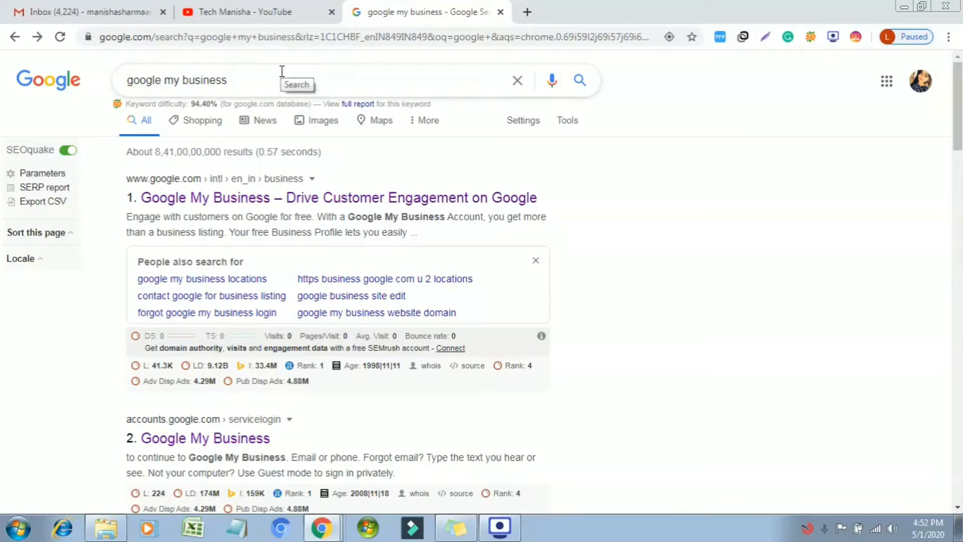
left_click(294, 201)
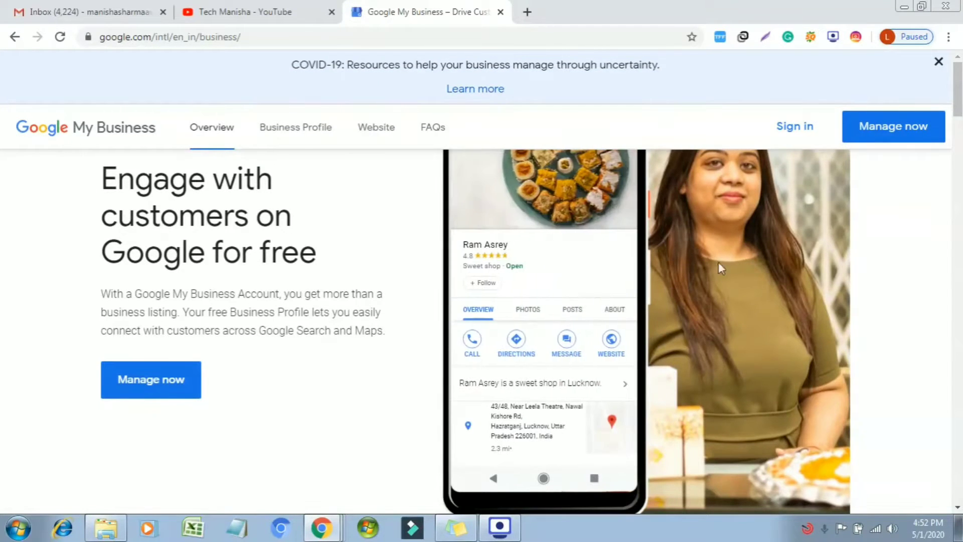
Sign in and look up the business name 'Tech Manisha - Digital Marketer'.
left_click(798, 124)
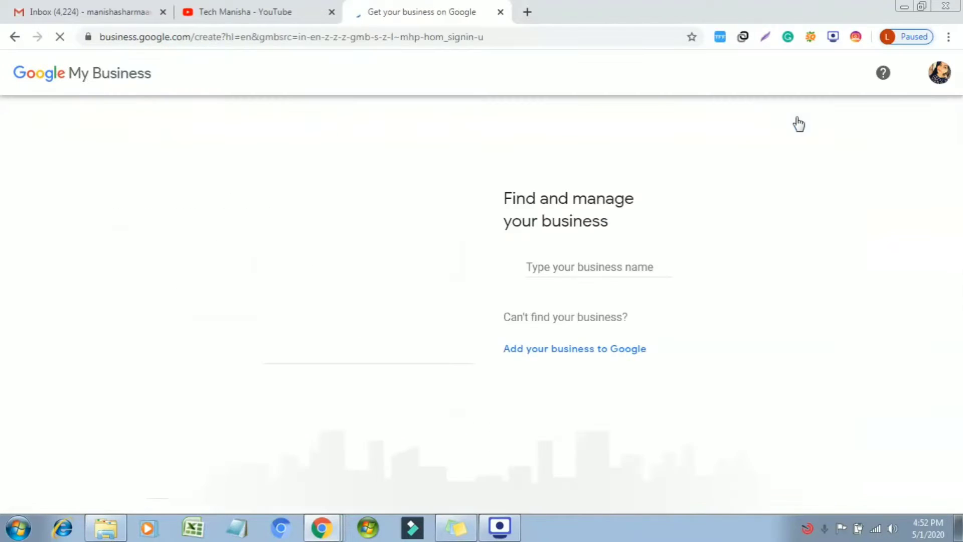
left_click(642, 268)
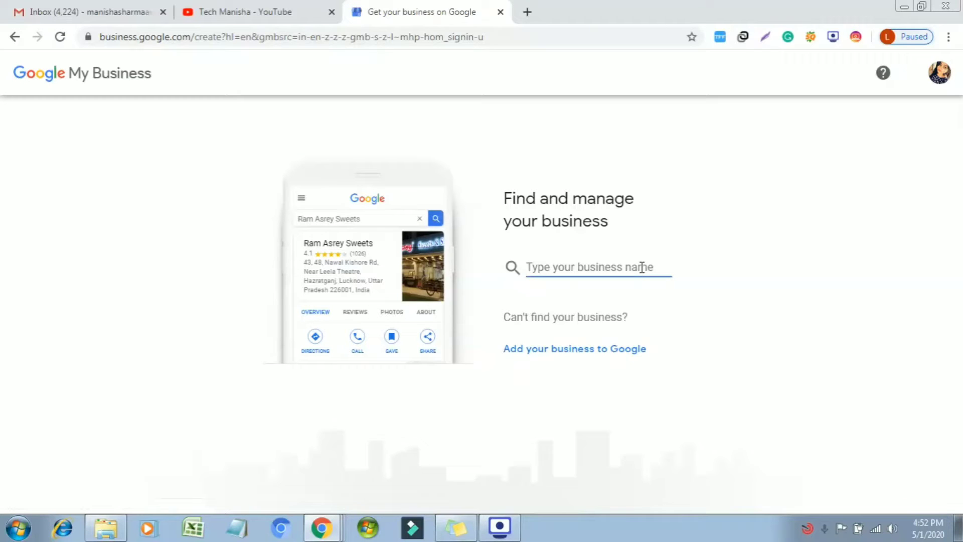
type("Tech ")
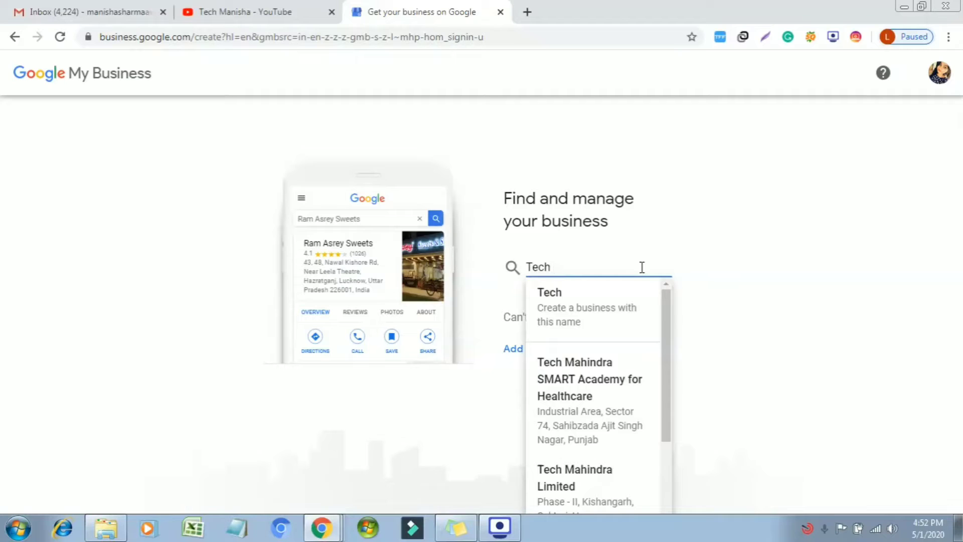
type("Manisha")
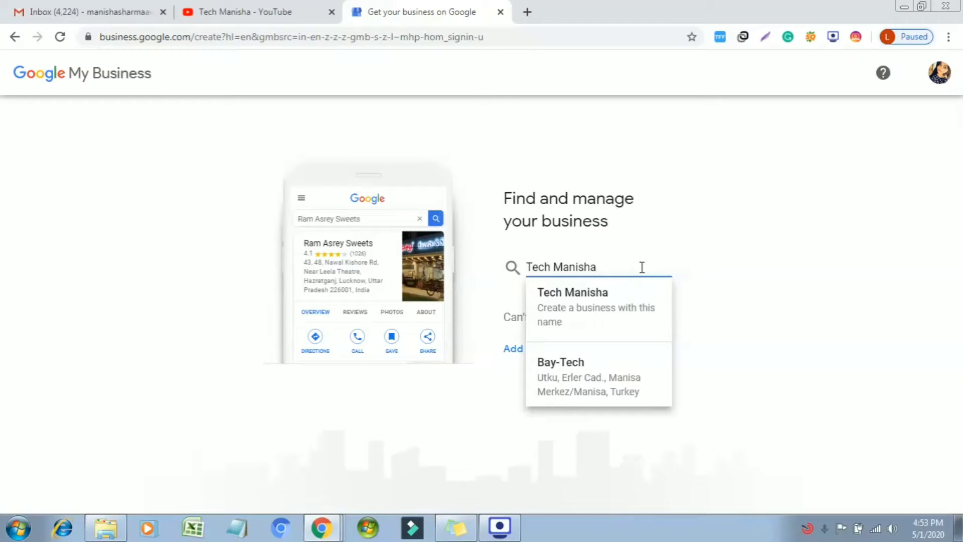
type(" - Digital ")
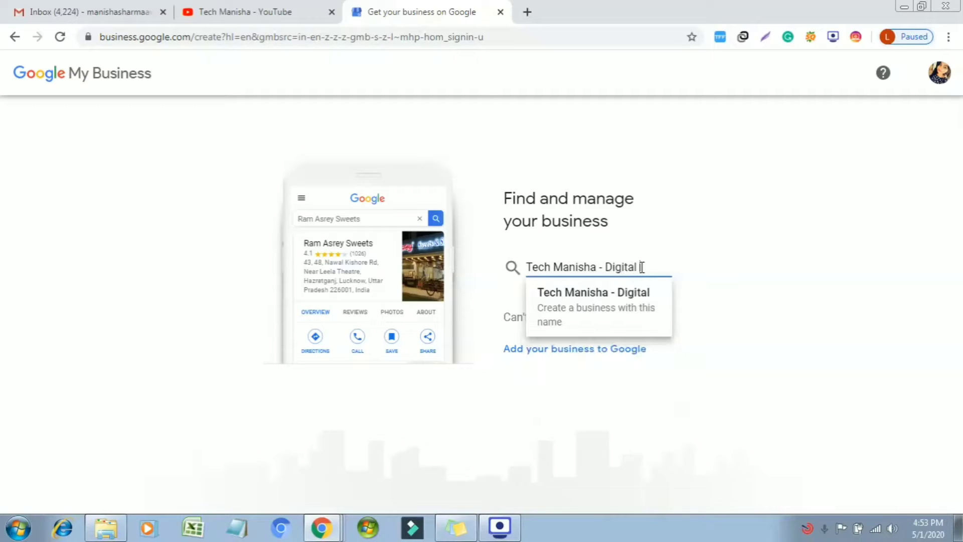
type("Marketer")
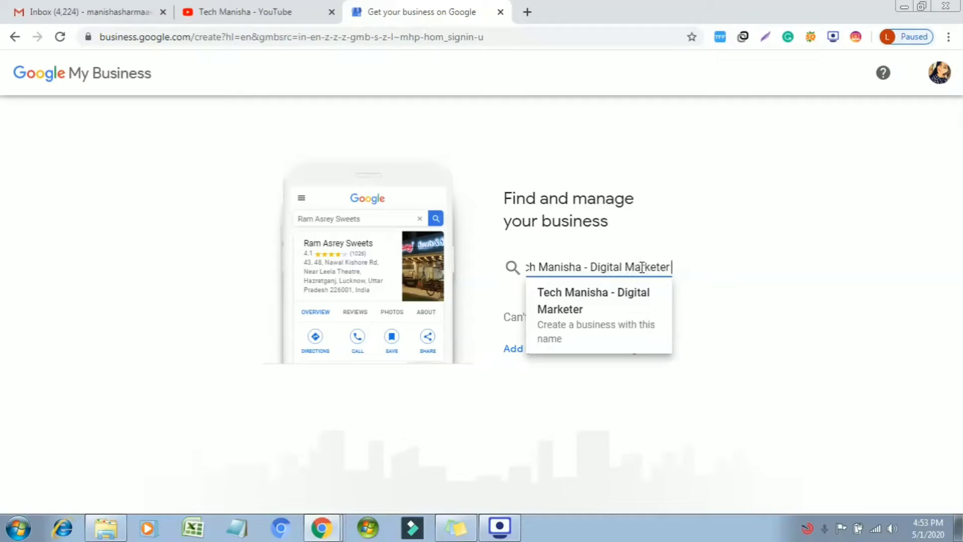
left_click(783, 306)
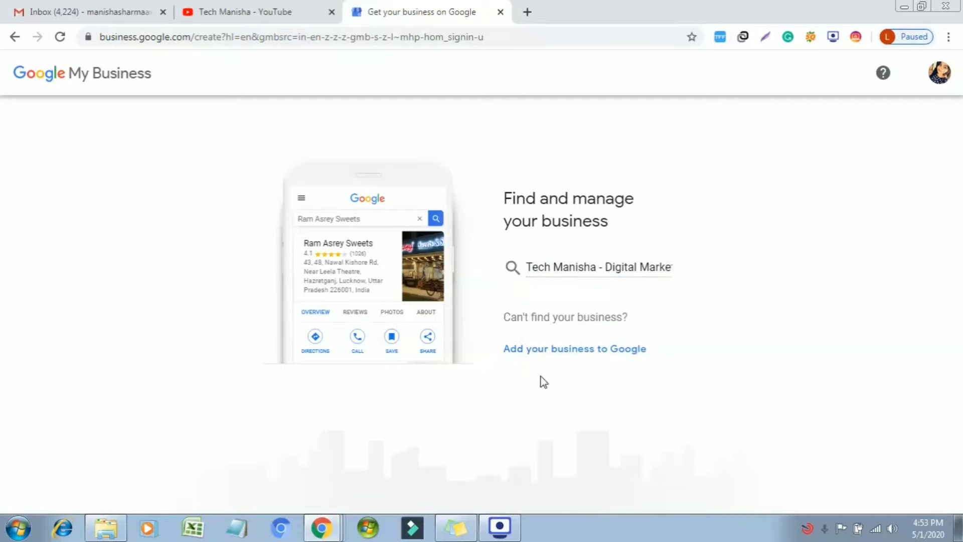
Start a new business listing named 'Tech Manisha - Digital Marketing'.
left_click(565, 353)
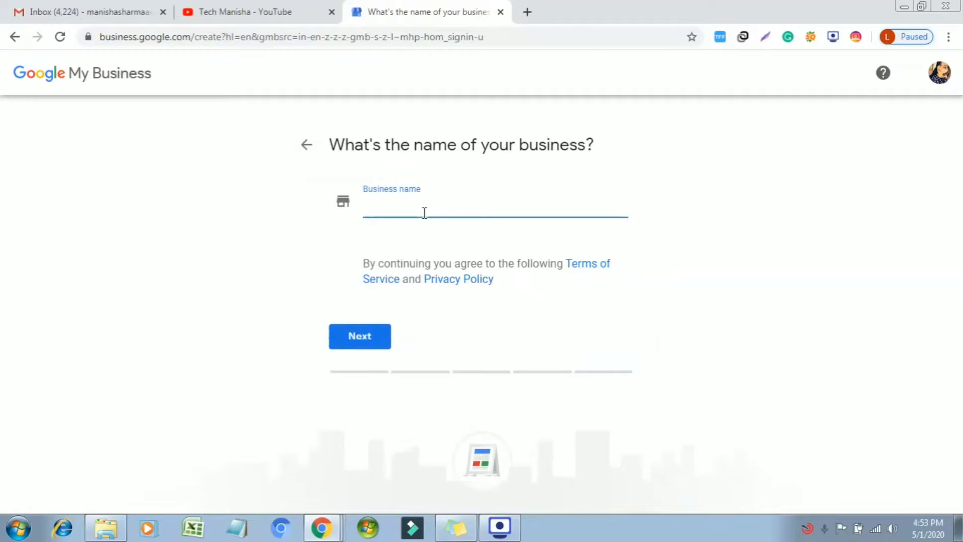
type("T")
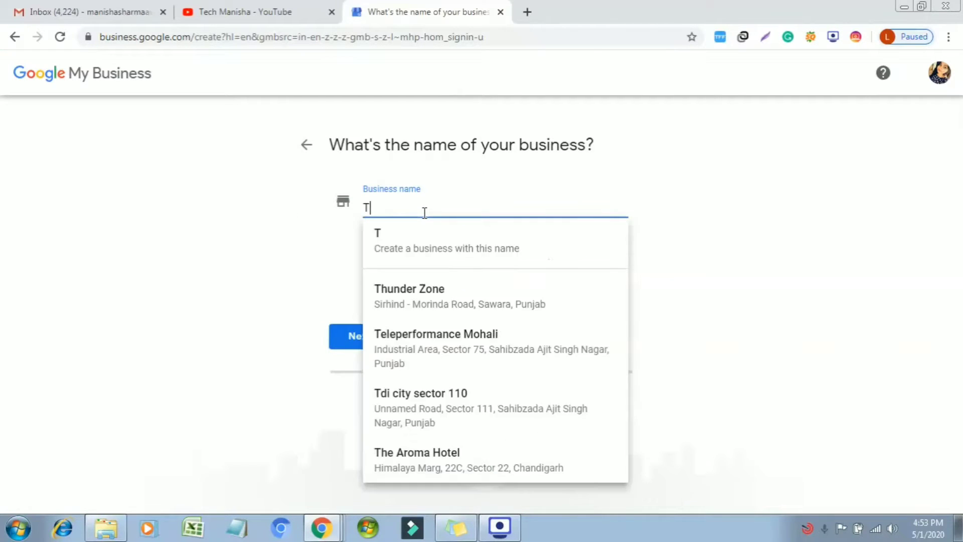
type("ech Manis")
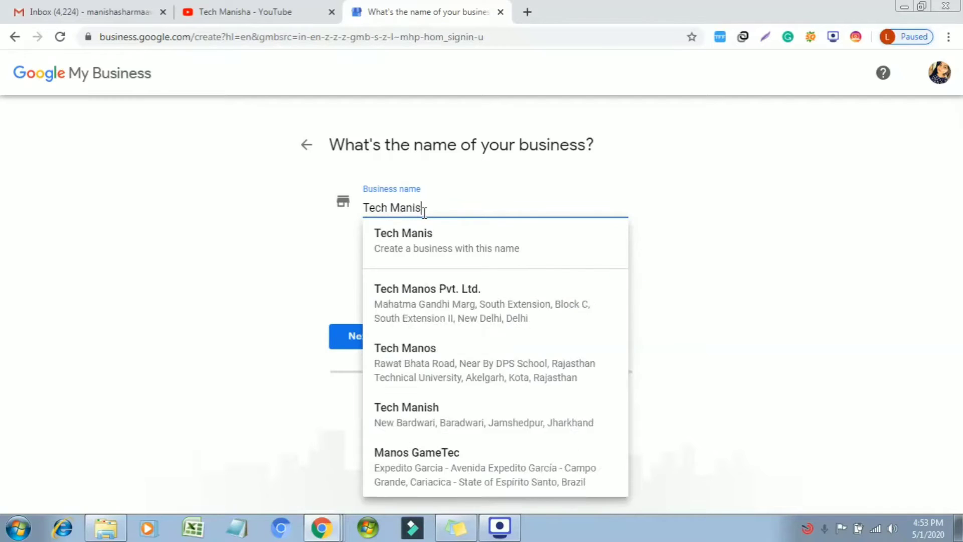
type("ha - Digital")
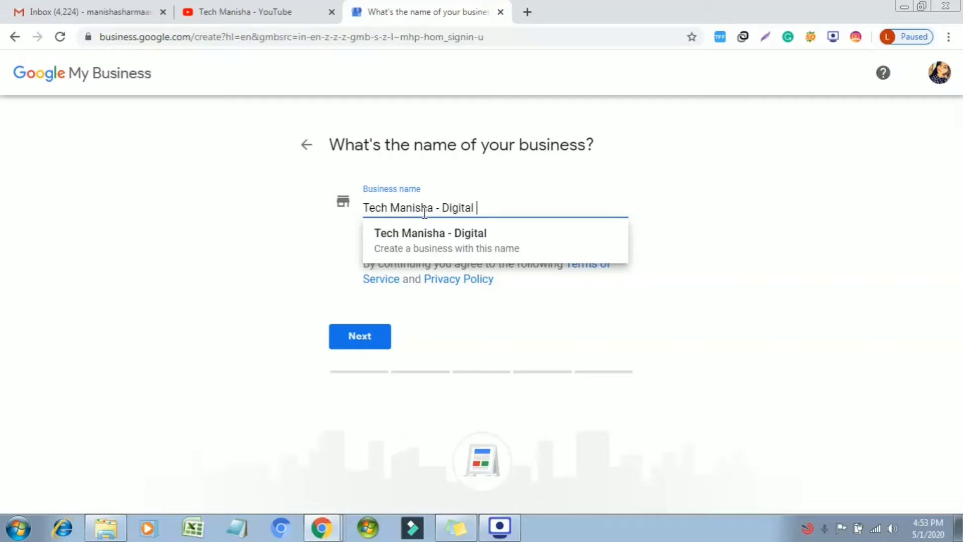
type(" Mak")
key("BackSpace")
type("e")
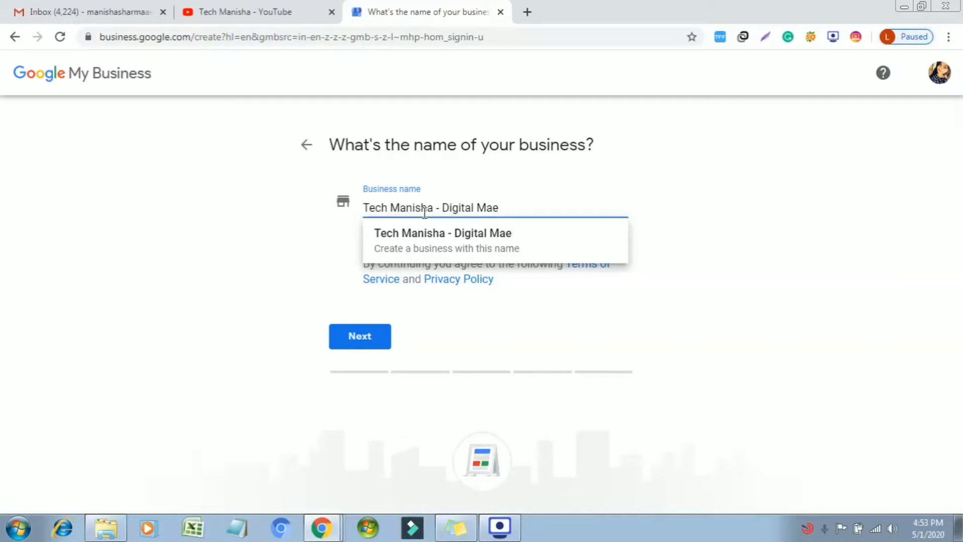
type("rketin")
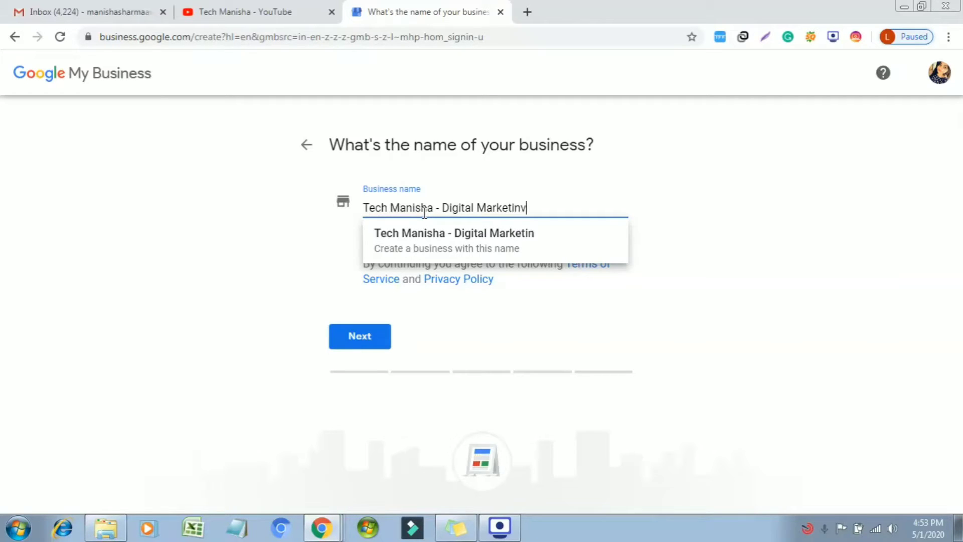
type("n")
key("BackSpace")
type("g")
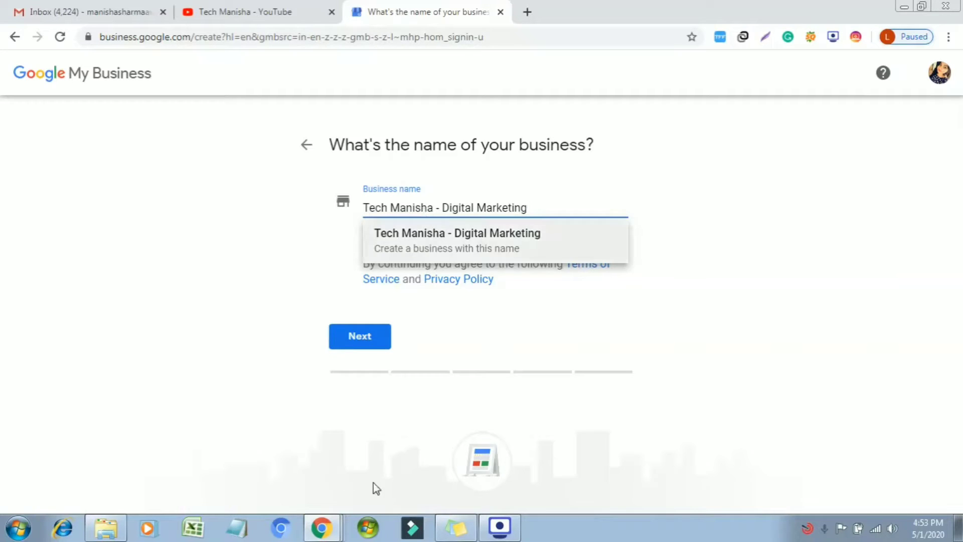
left_click(419, 248)
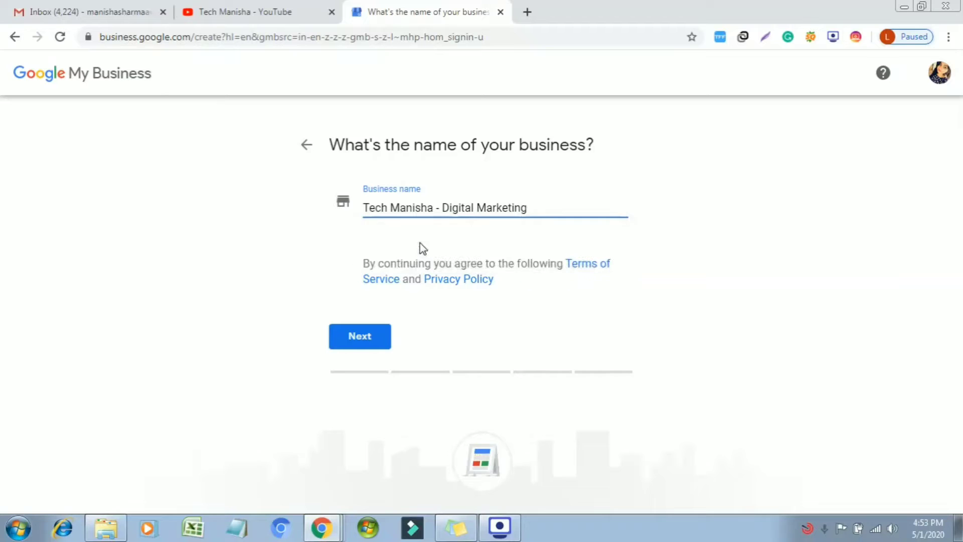
Choose Technical service as the business category and continue.
left_click(375, 346)
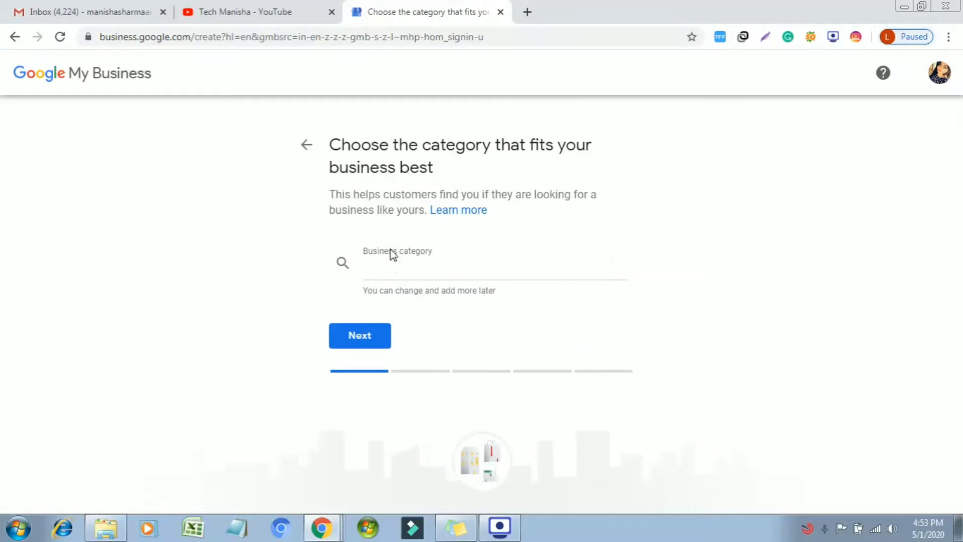
left_click(400, 274)
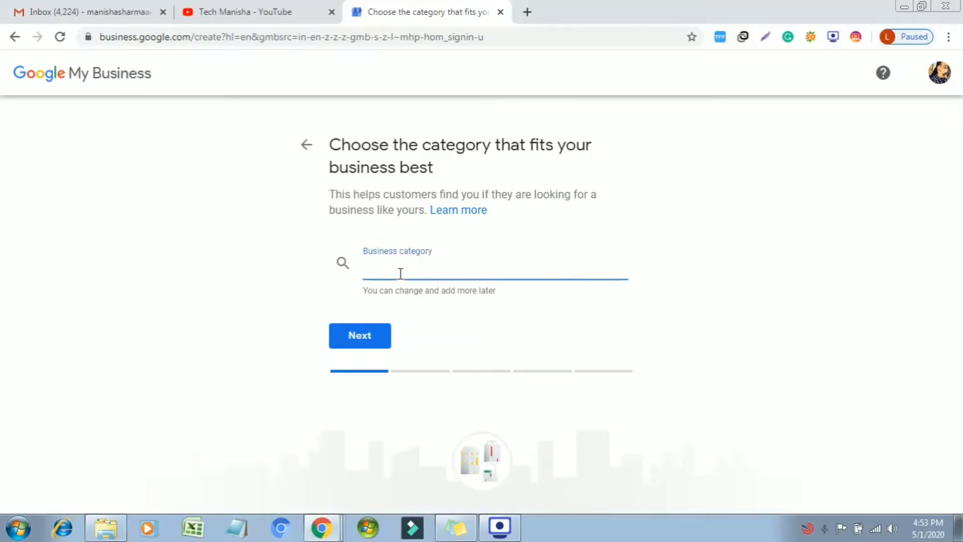
type("tech")
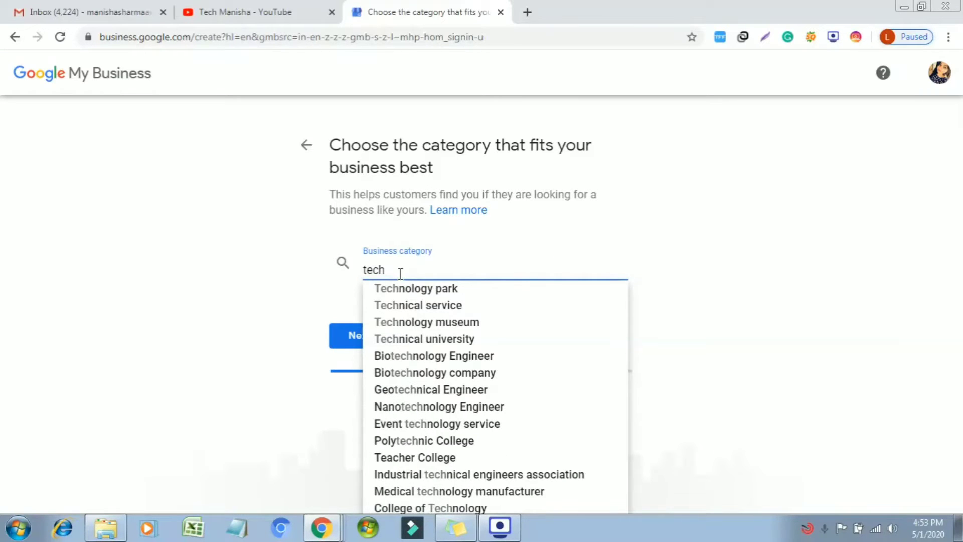
key("Down")
key("Down")
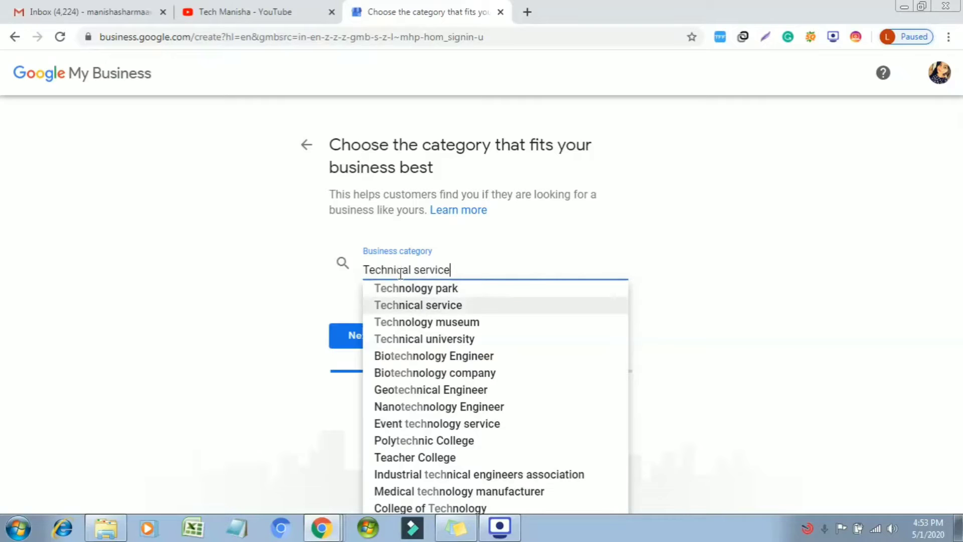
key("Return")
left_click(364, 335)
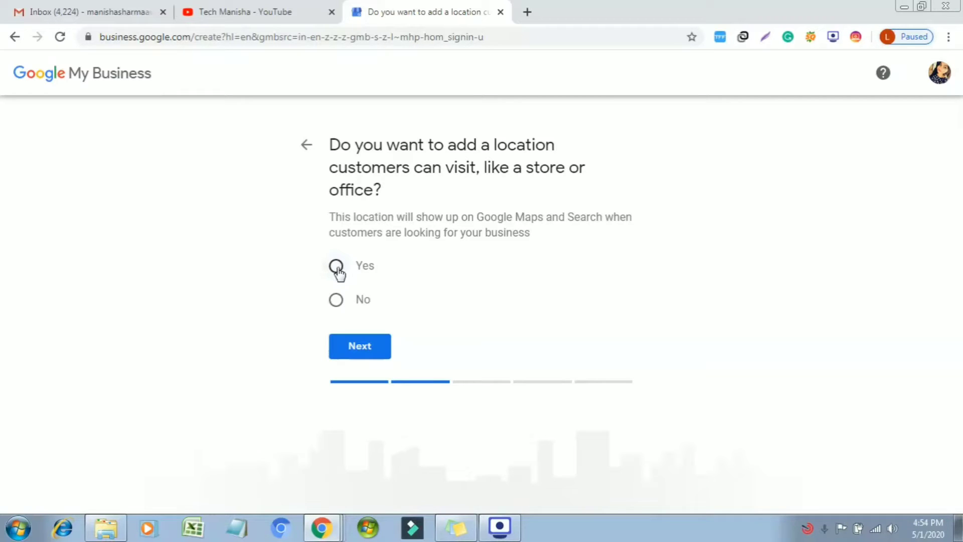
Answer no visitable location and add Mohali, Punjab, India as the service area.
left_click(336, 300)
left_click(351, 346)
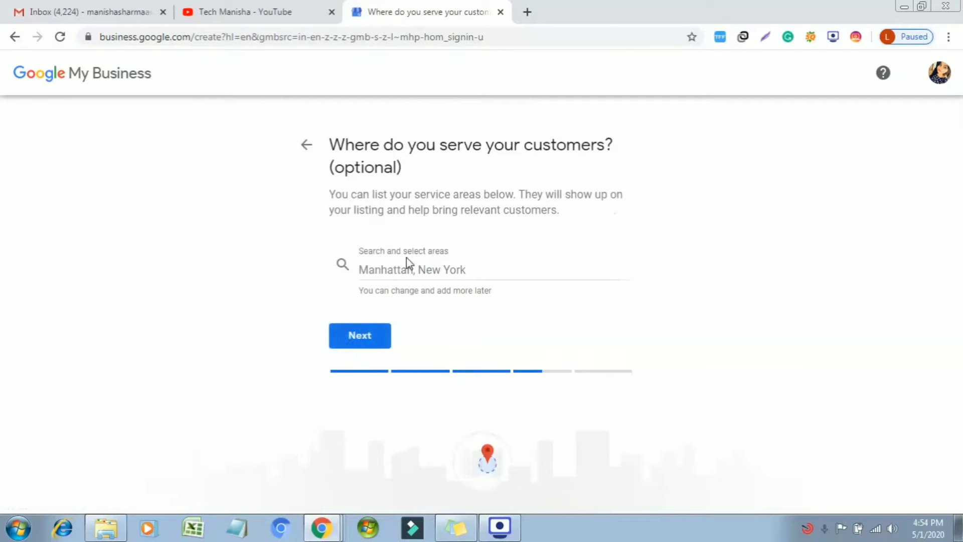
left_click(483, 271)
type("Mohali")
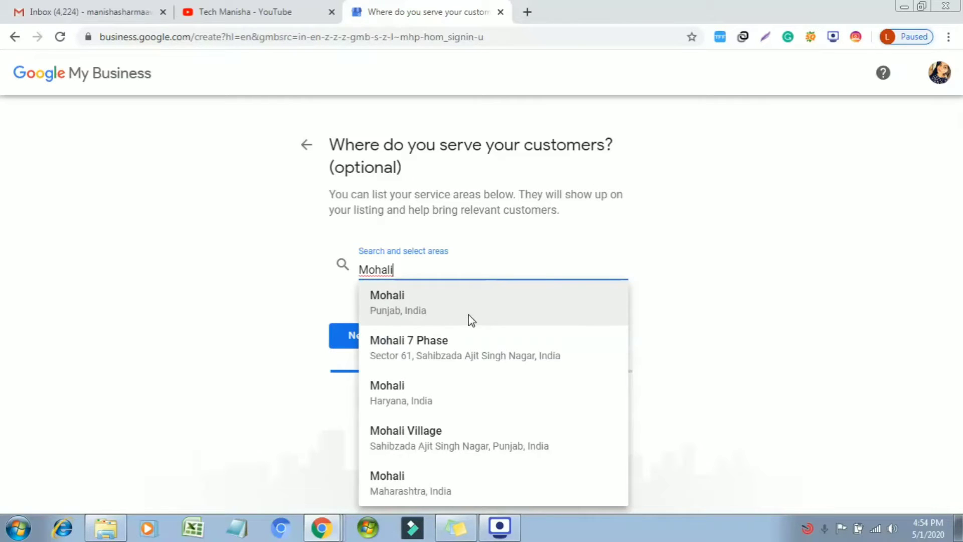
left_click(469, 315)
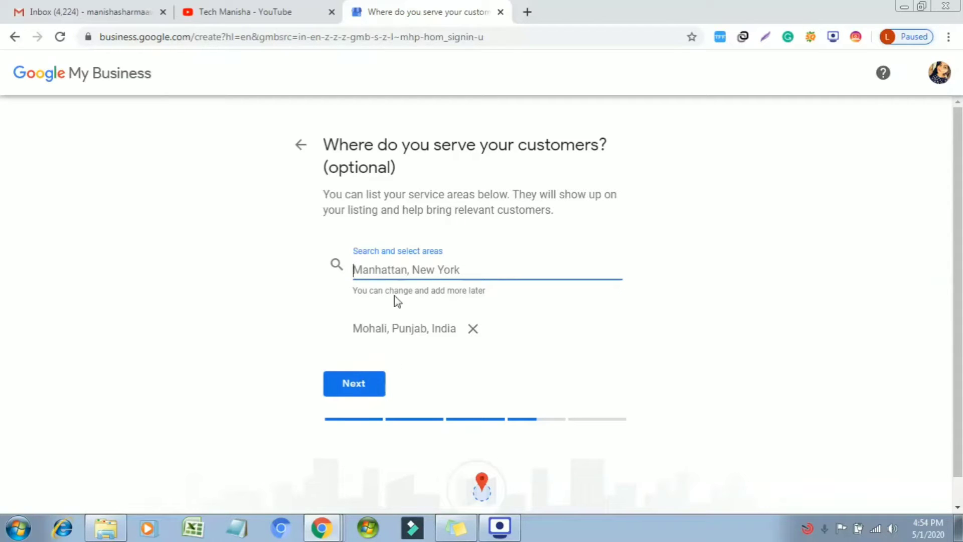
left_click(360, 389)
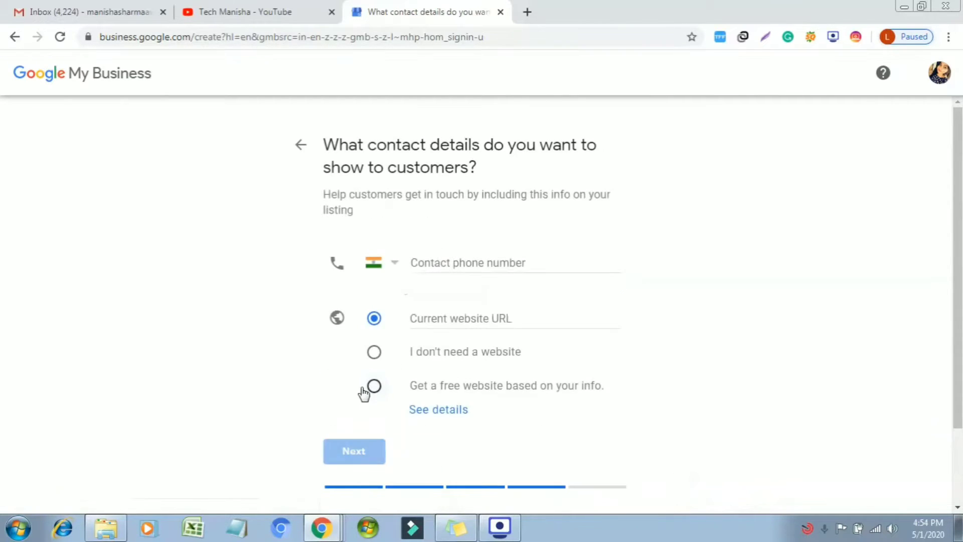
Enter the contact phone number, leave the website blank, and continue.
left_click(519, 270)
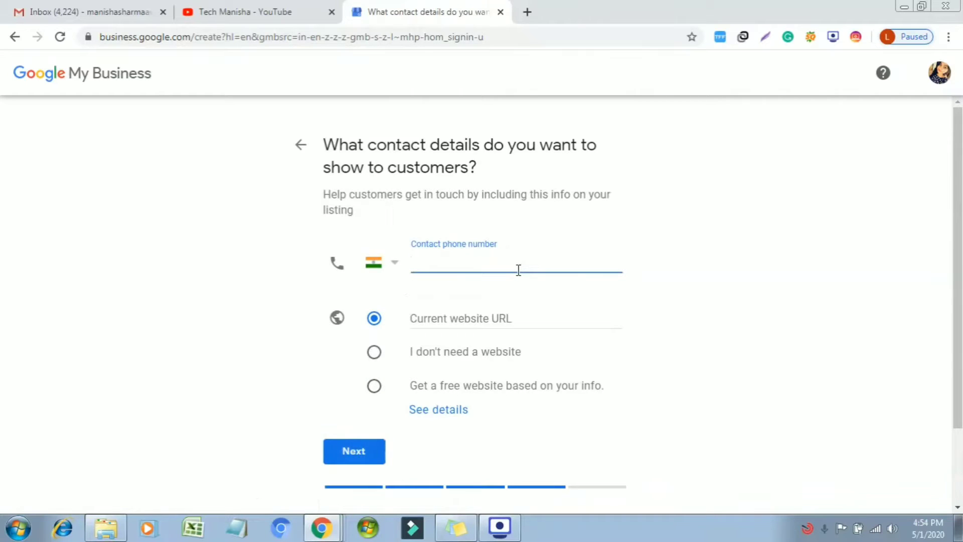
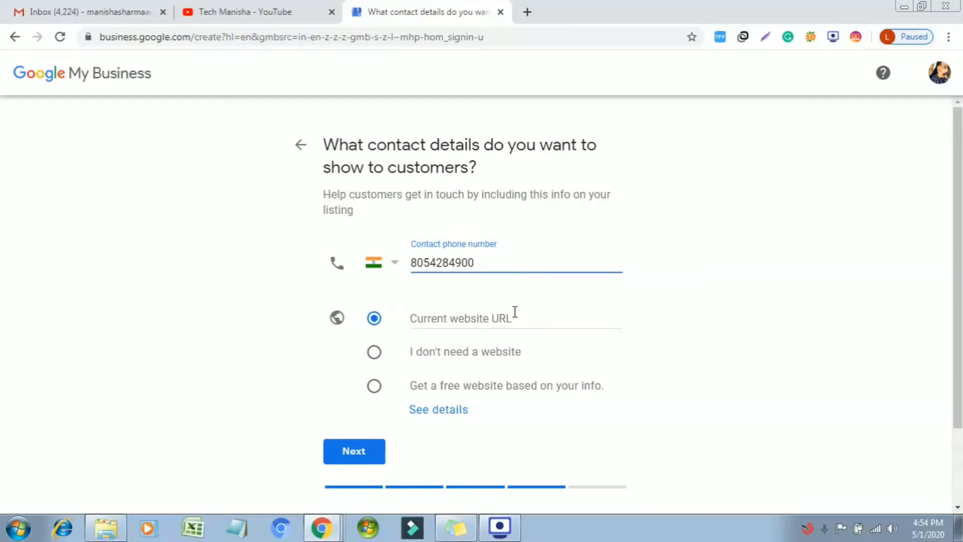
left_click(514, 314)
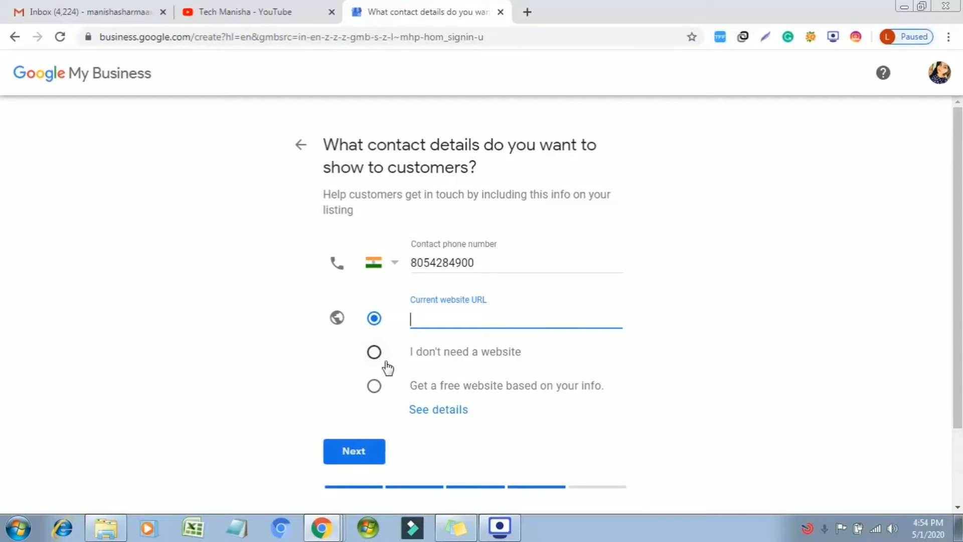
left_click(372, 454)
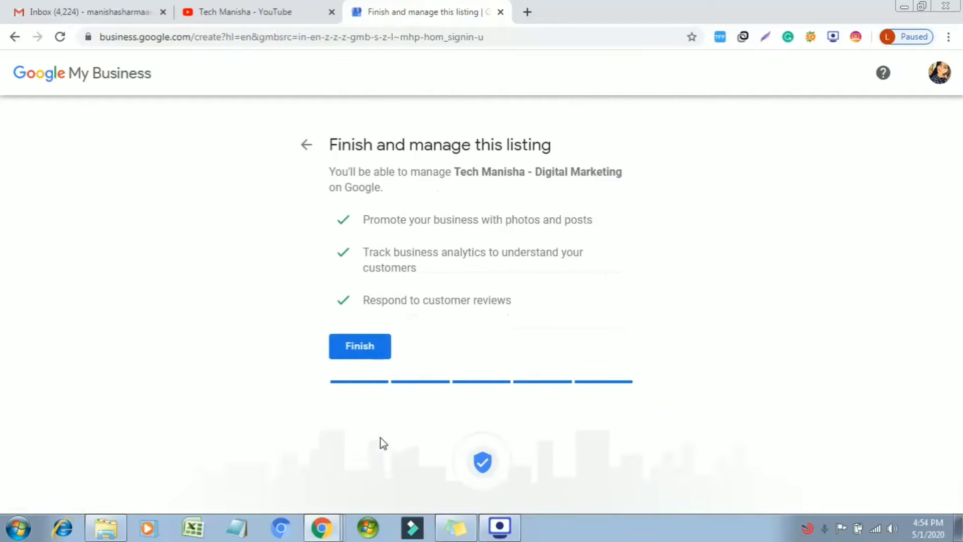
Finish the listing and enter the mailing address city and pincode.
left_click(369, 346)
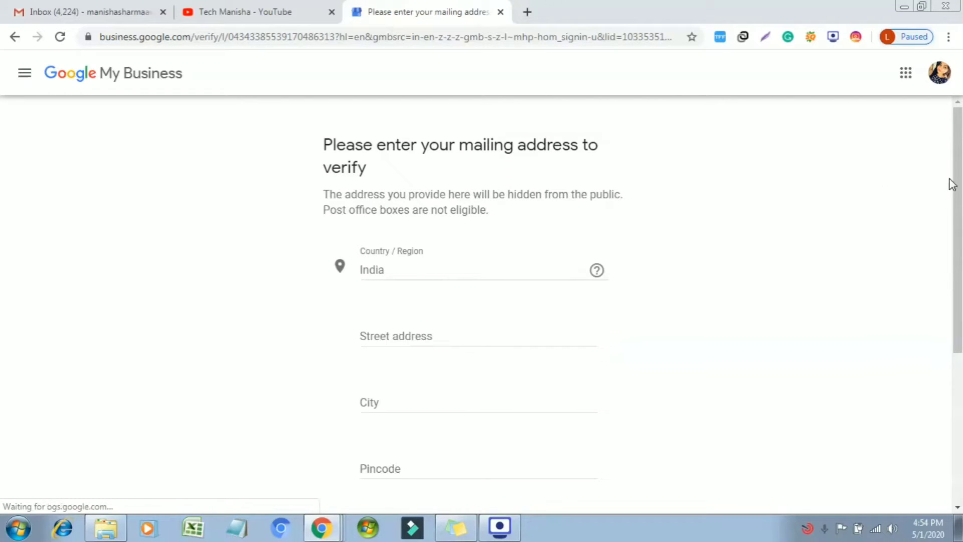
left_click_drag(958, 160, 955, 208)
left_click(527, 258)
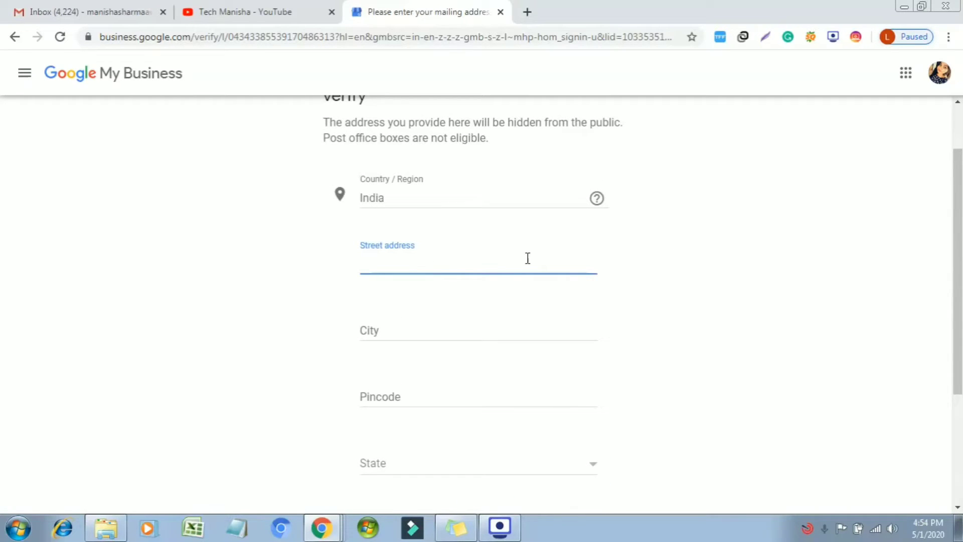
left_click(504, 332)
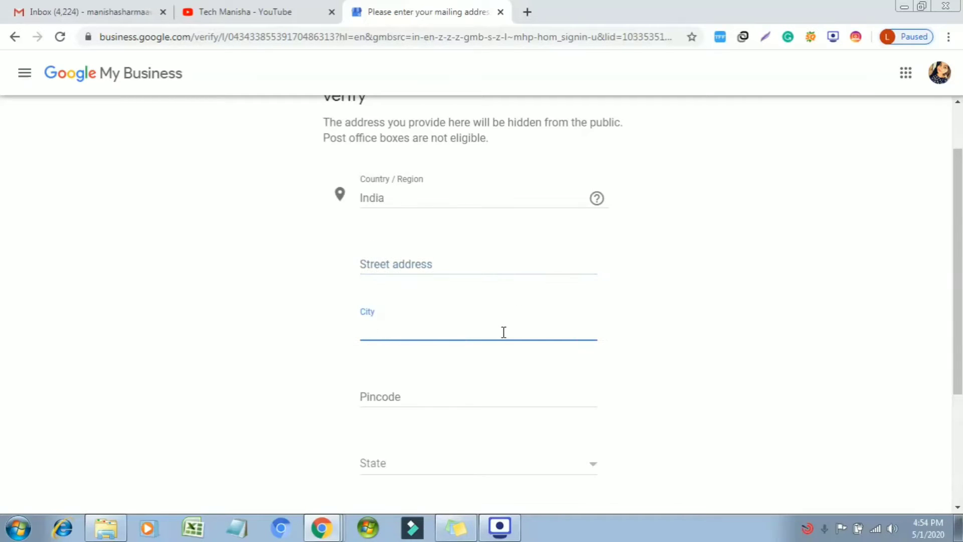
type("Mohali")
left_click(485, 391)
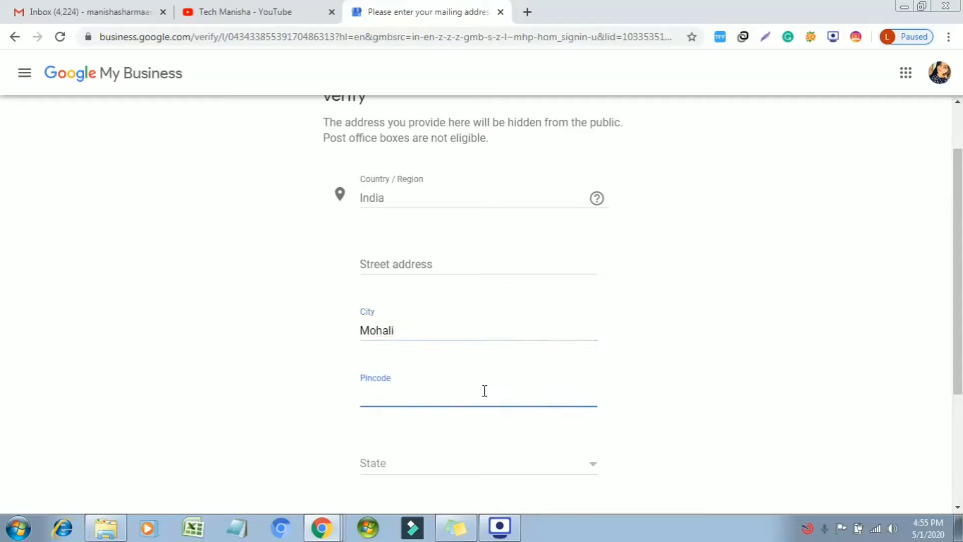
type("140307")
Choose Punjab as the state, fill in the street address, and submit the mailing address.
left_click(473, 459)
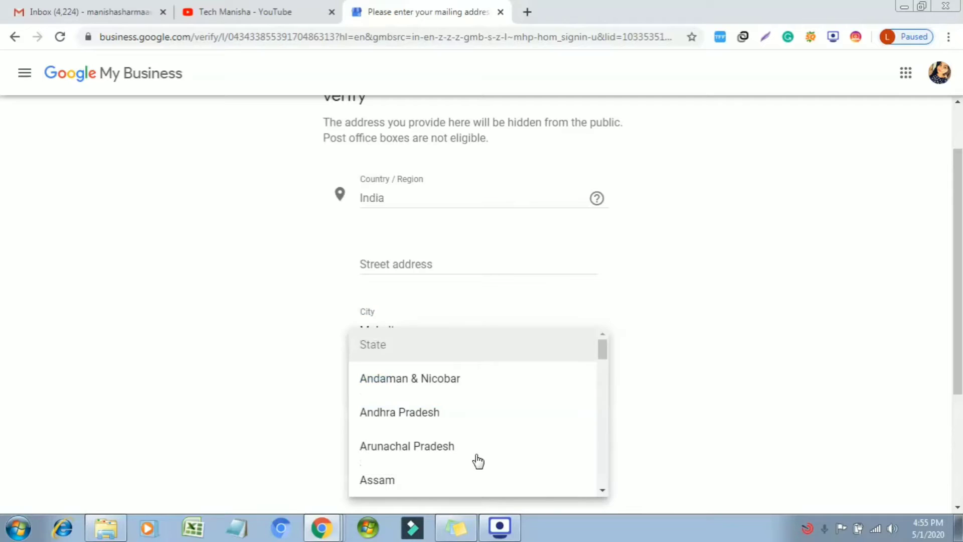
key("p")
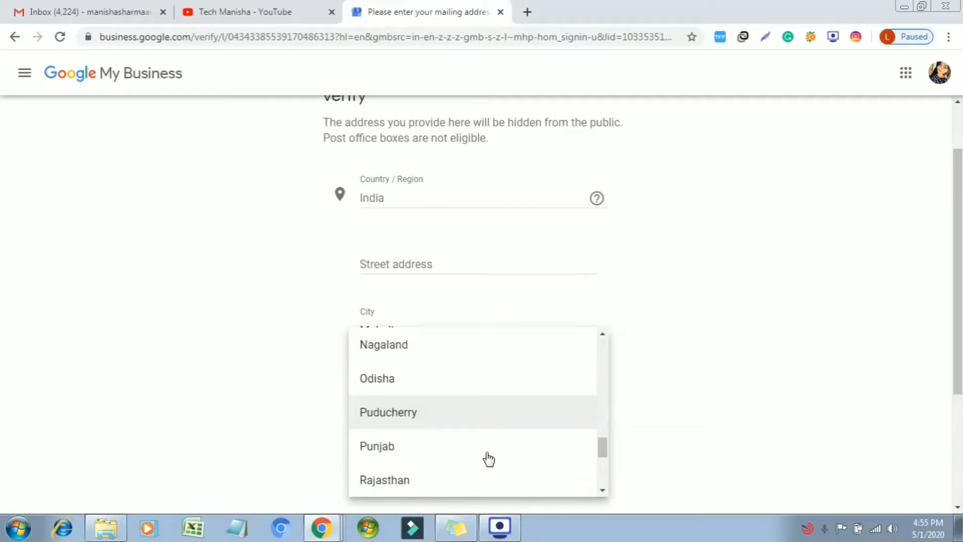
left_click(465, 448)
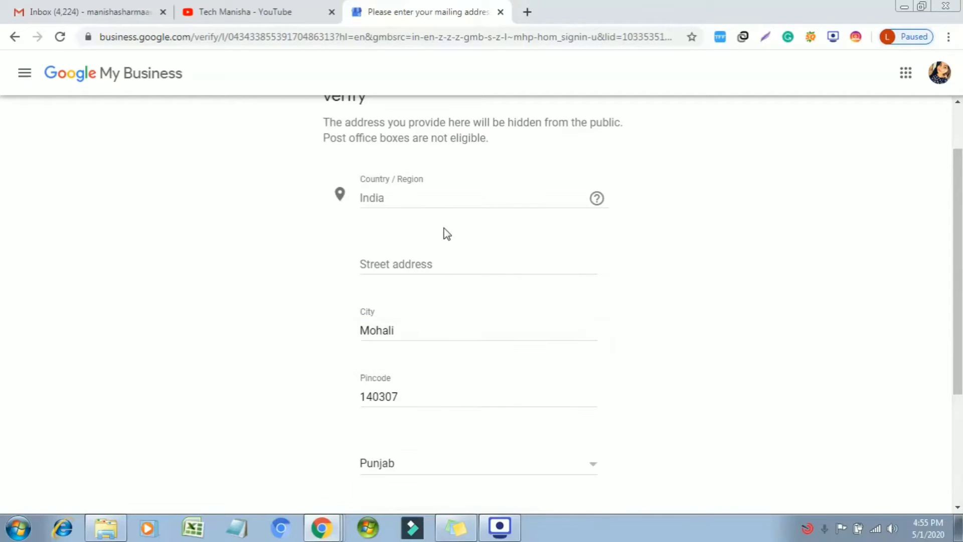
left_click(443, 259)
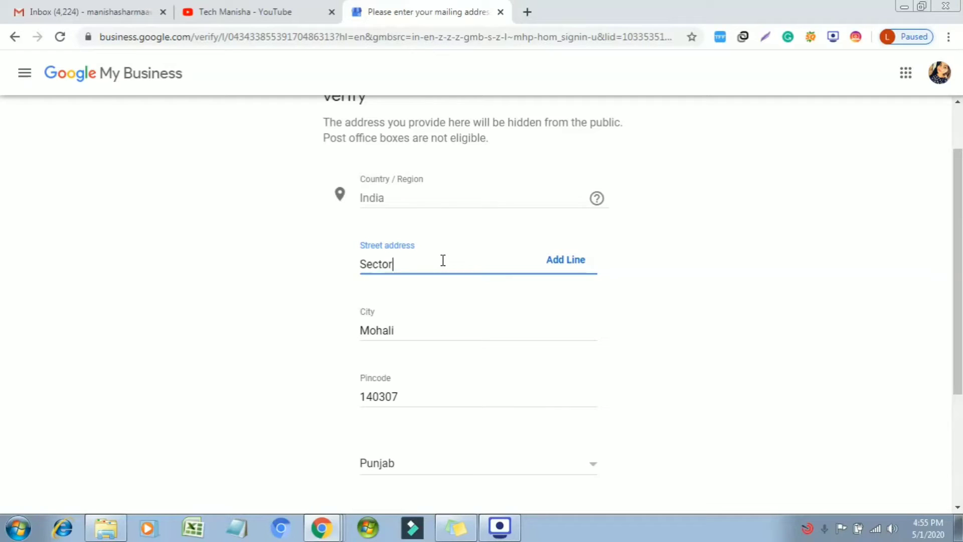
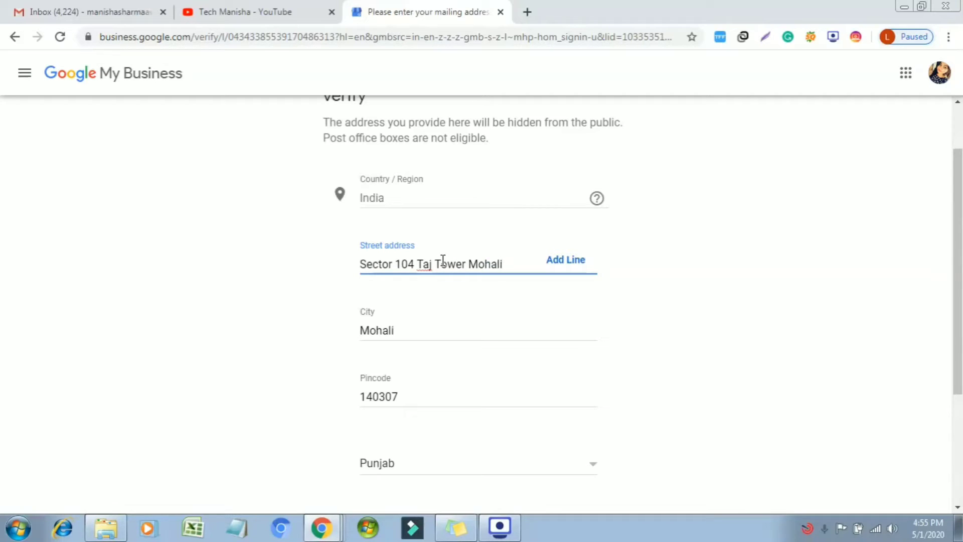
scroll(716, 350, "down", 4)
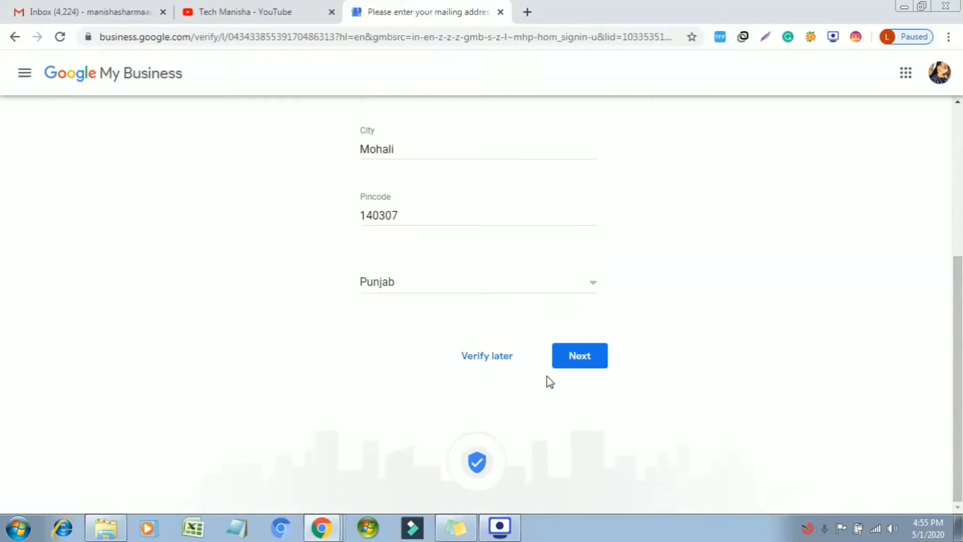
left_click(575, 363)
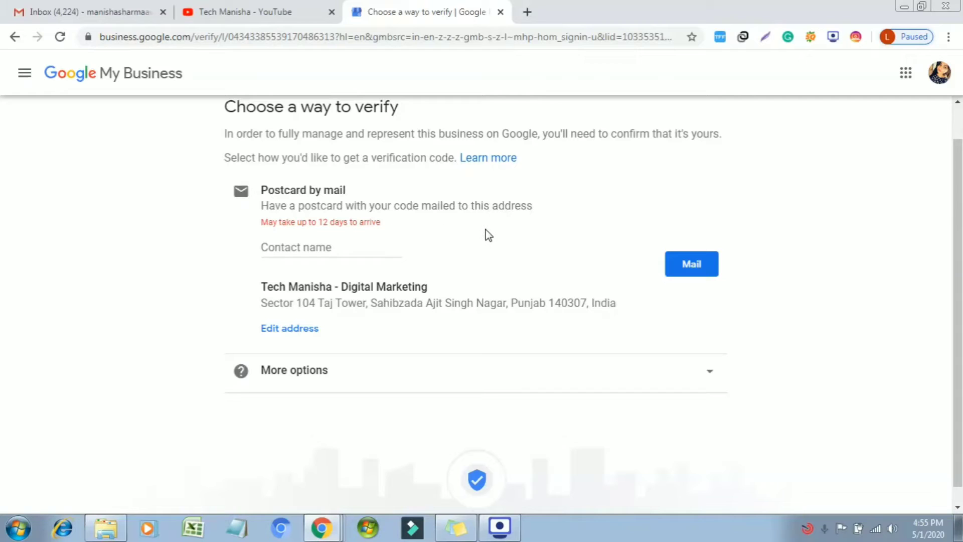
Enter the contact name and request the verification postcard by mail.
left_click(326, 252)
type("Manisha")
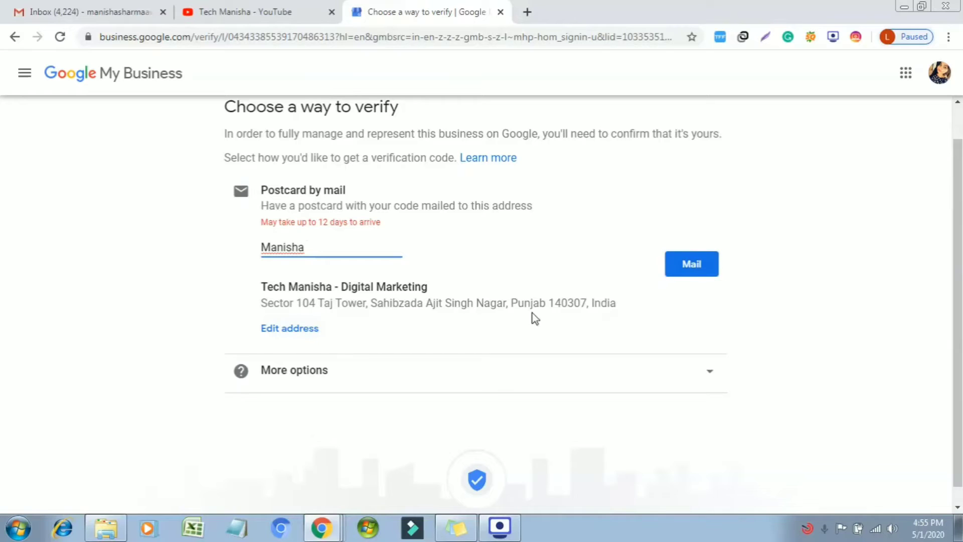
left_click(698, 266)
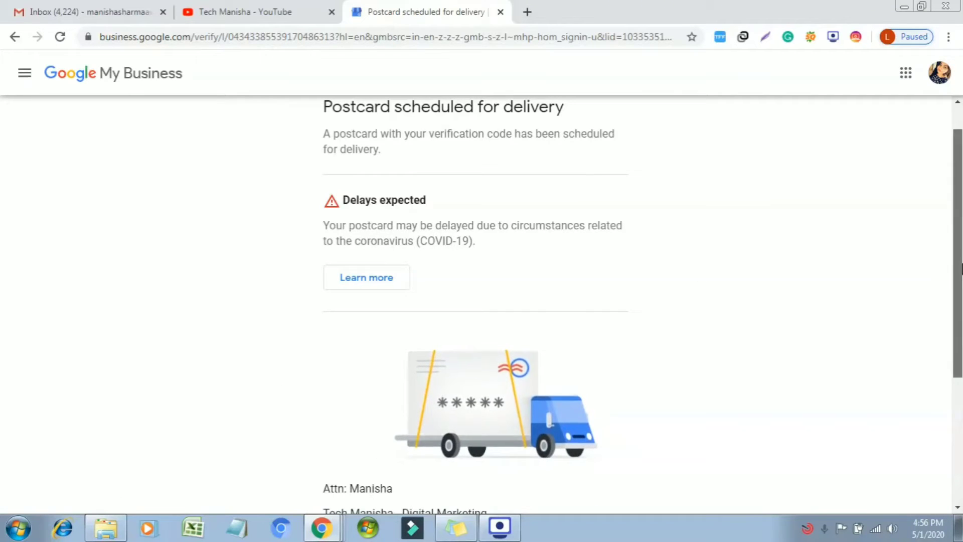
Continue on to the listing's business dashboard.
scroll(643, 307, "up", 1)
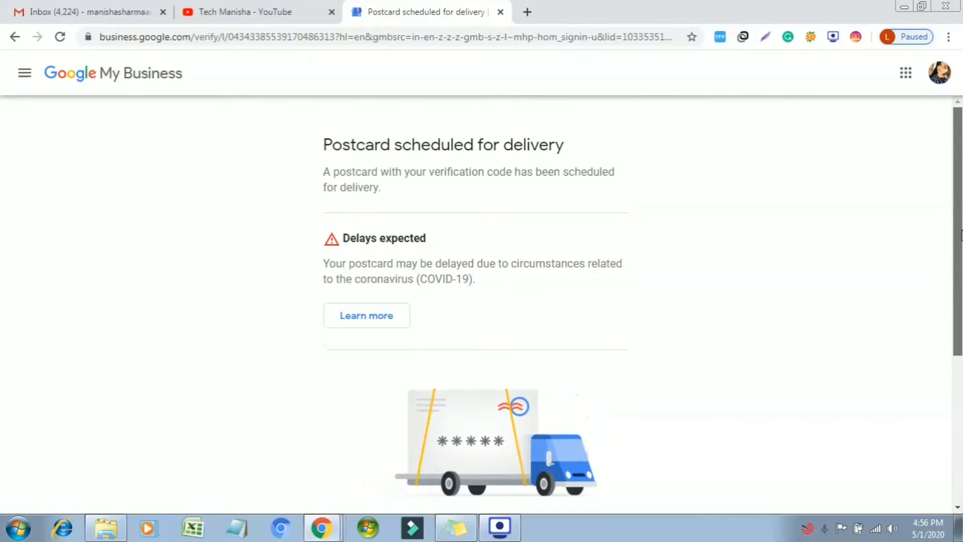
scroll(642, 307, "down", 1)
scroll(408, 392, "down", 5)
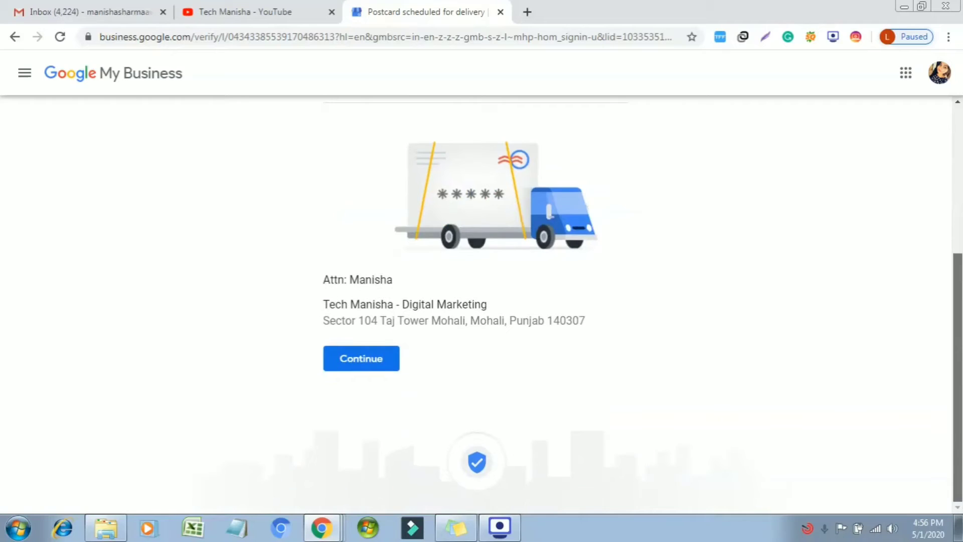
left_click(375, 369)
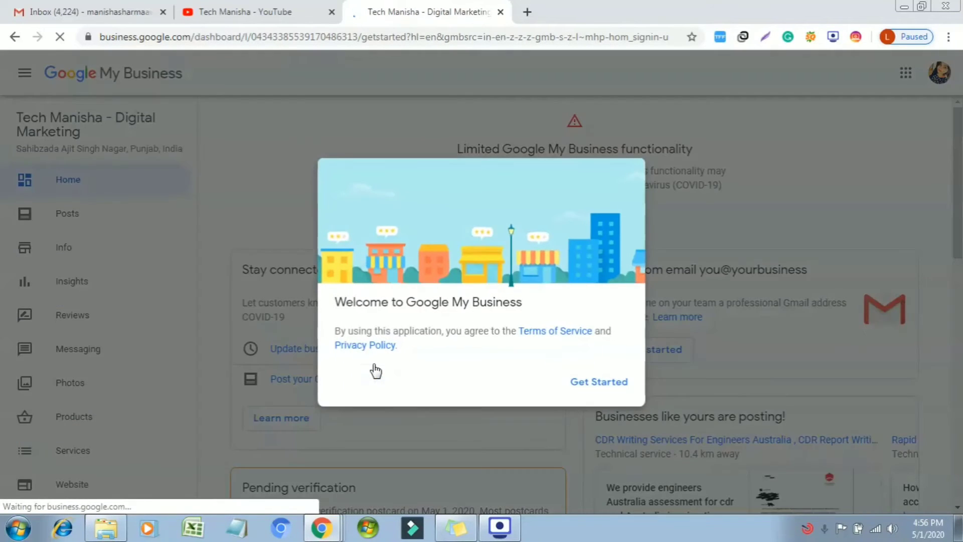
Dismiss the welcome dialog, scroll through the home dashboard, then go to the Posts page.
left_click(621, 386)
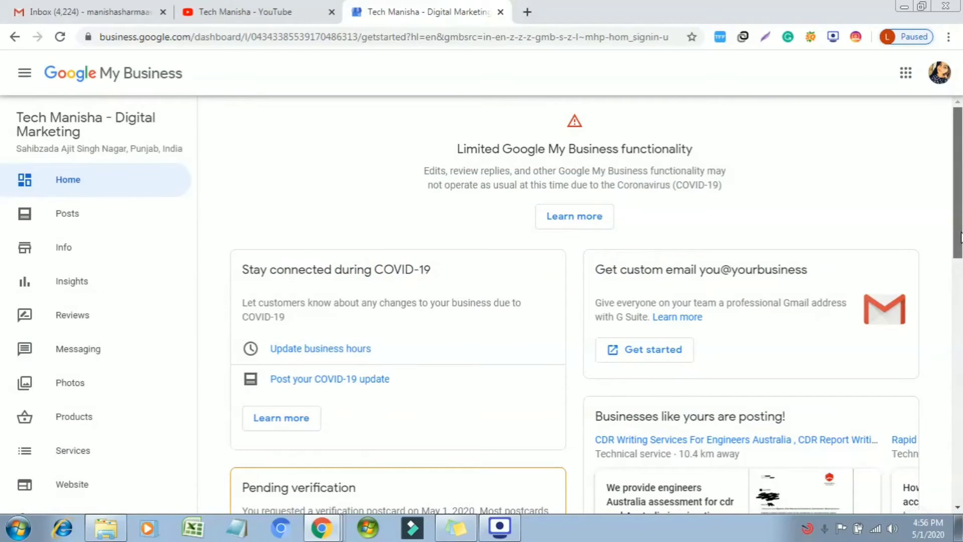
scroll(958, 324, "down", 3)
scroll(958, 324, "up", 1)
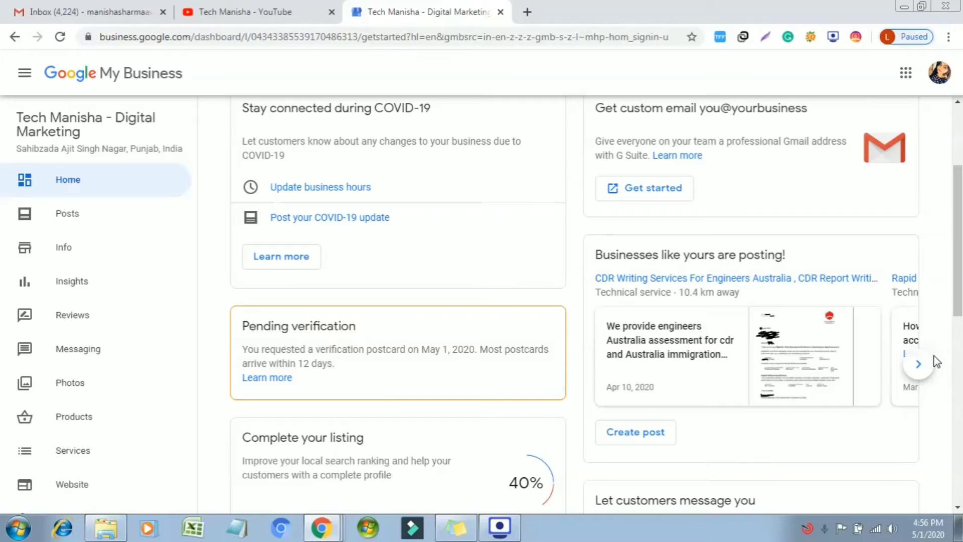
left_click_drag(958, 240, 957, 182)
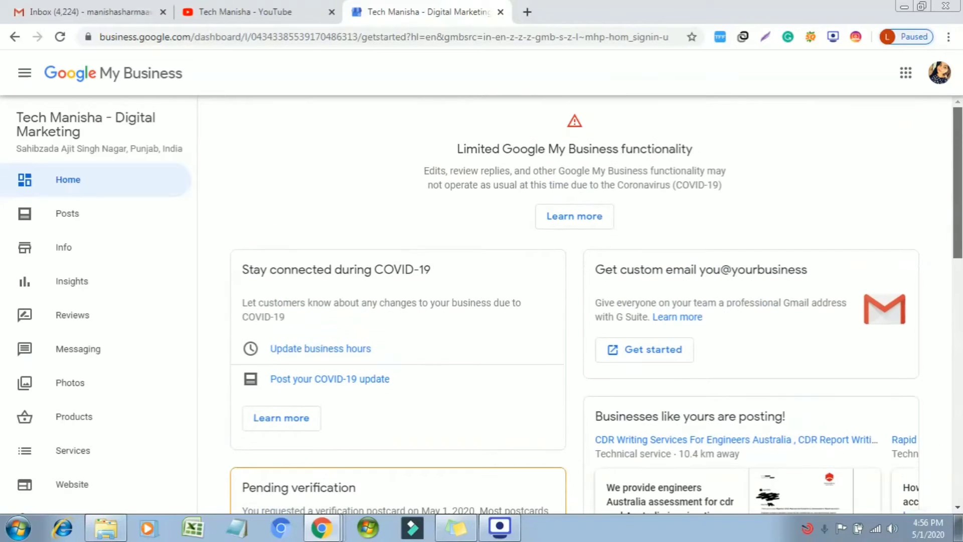
scroll(391, 341, "down", 3)
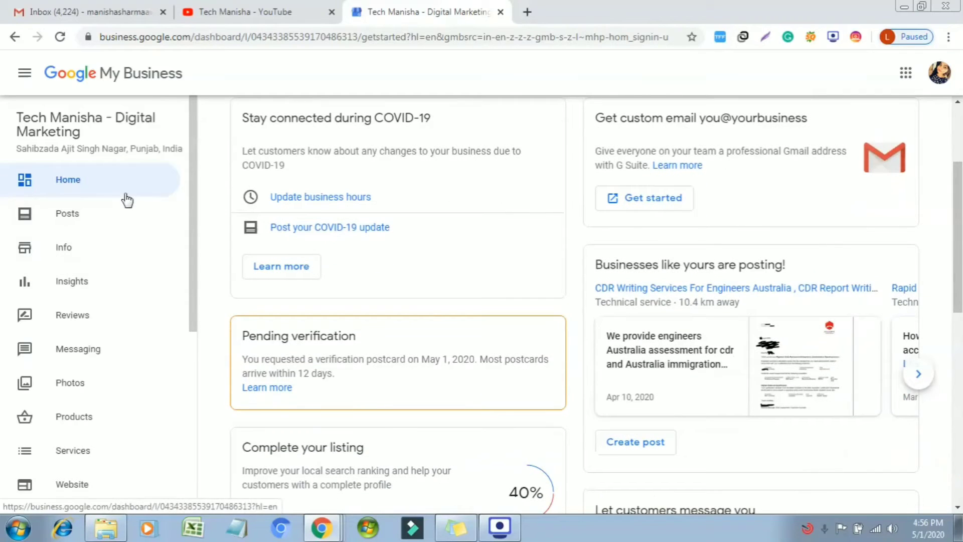
left_click(121, 215)
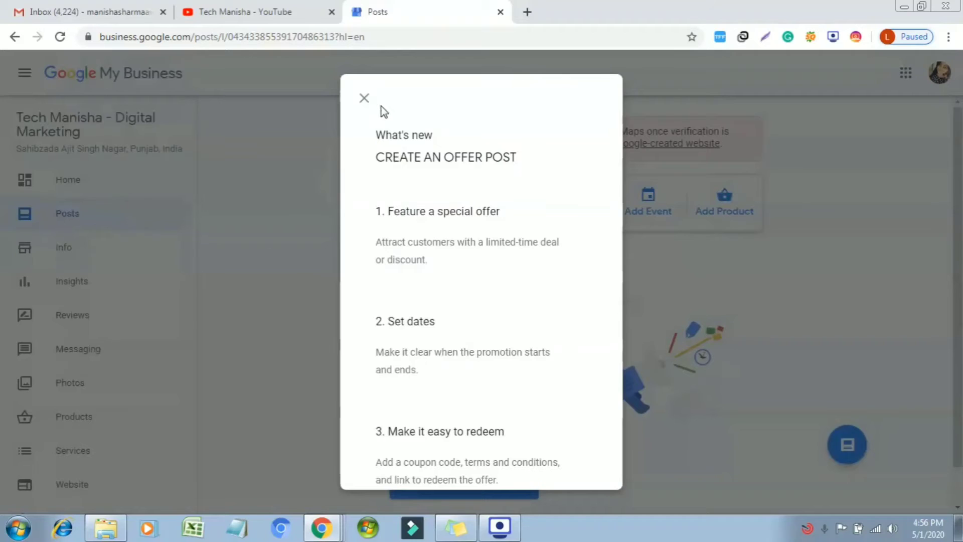
Close the 'Create an offer post' tips and switch to the Insights page.
left_click(364, 99)
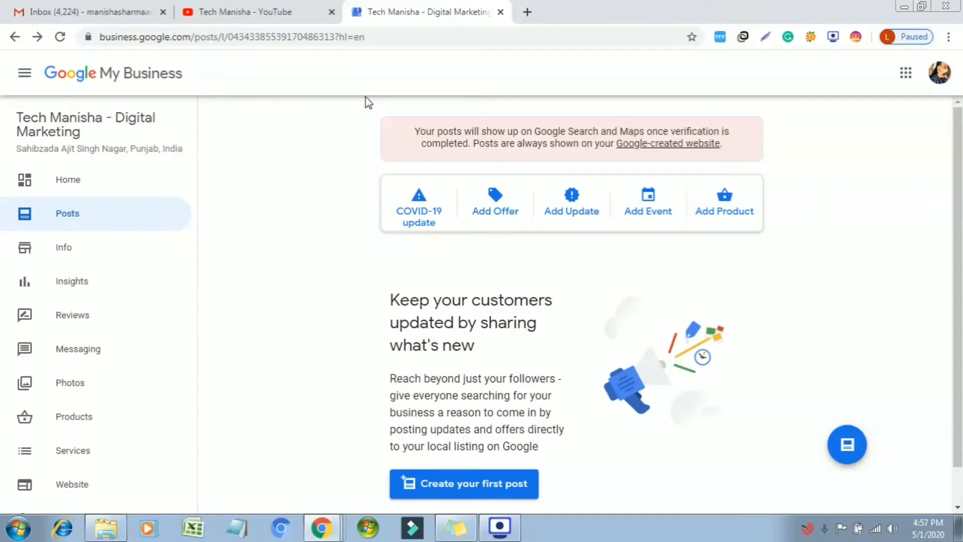
left_click(164, 291)
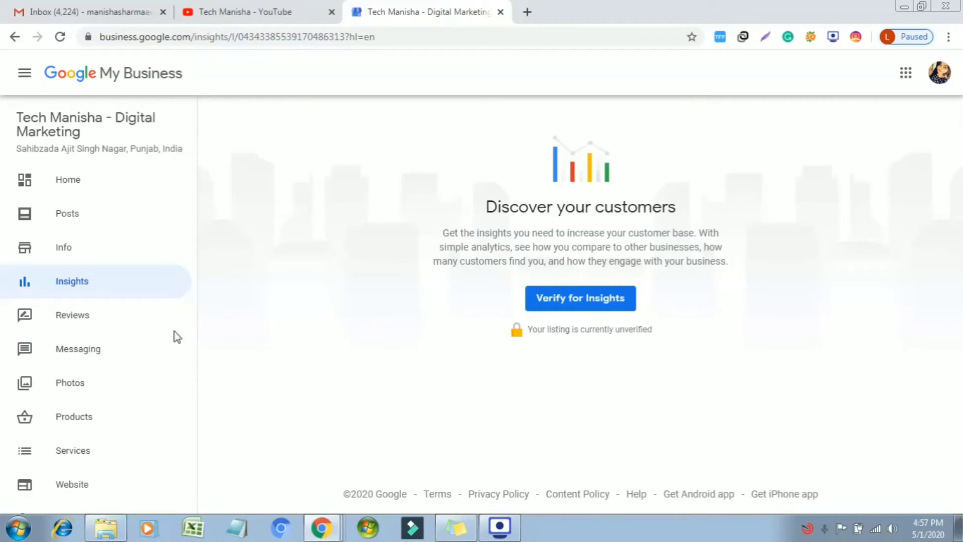
View the Reviews and Messaging pages, then scroll the sidebar down to Photos.
left_click(157, 321)
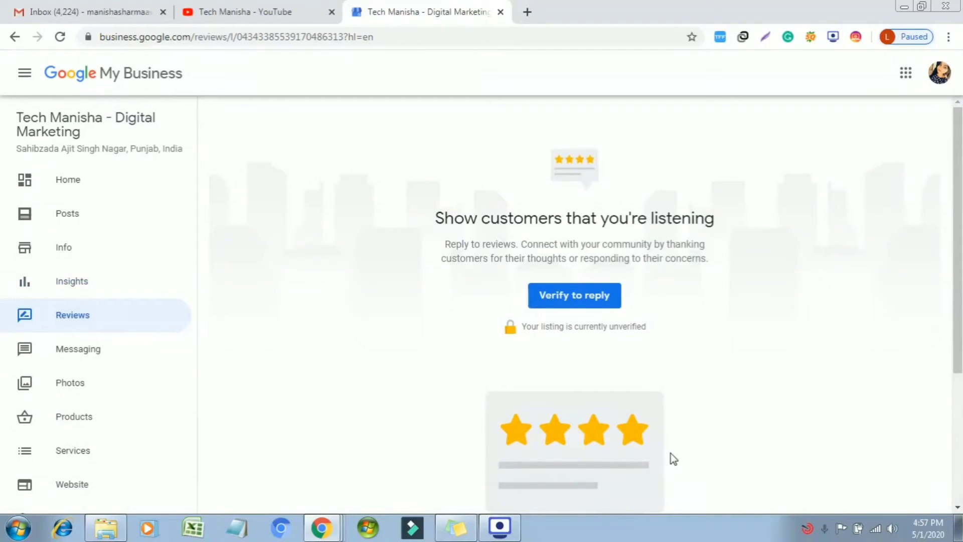
left_click(138, 344)
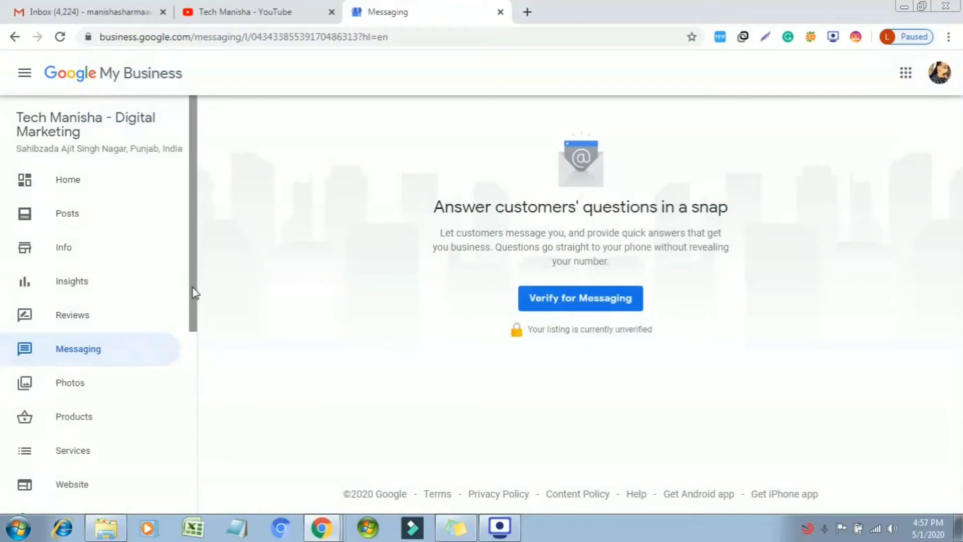
left_click_drag(195, 293, 206, 357)
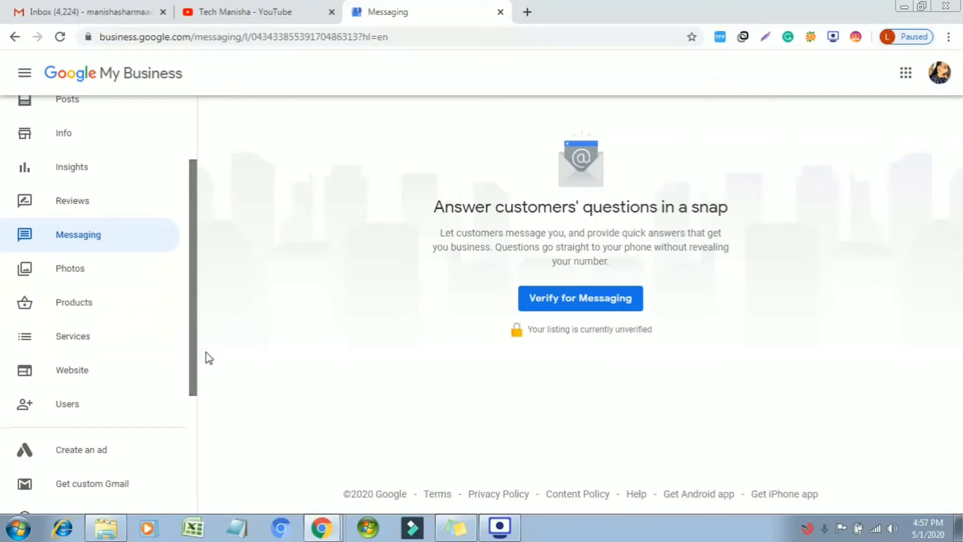
left_click_drag(209, 358, 216, 379)
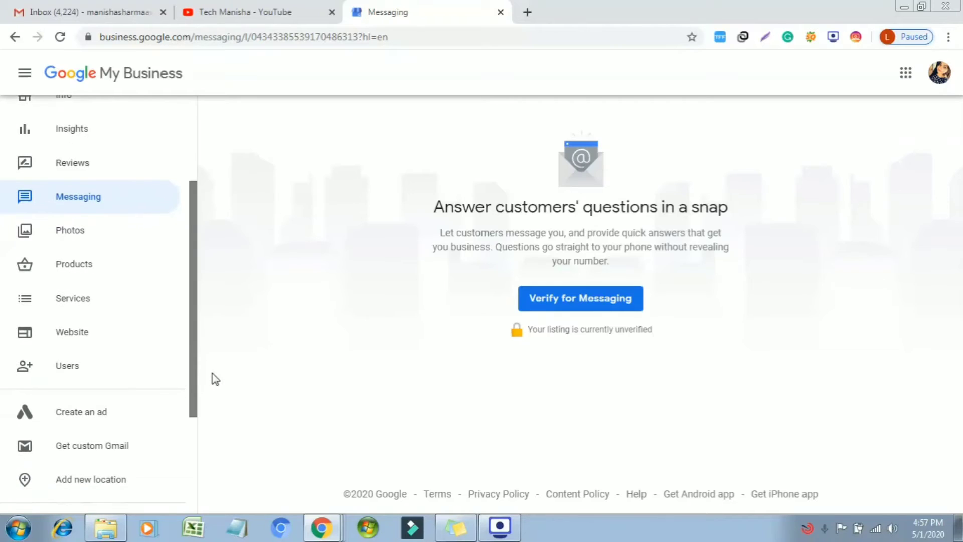
double_click(213, 374)
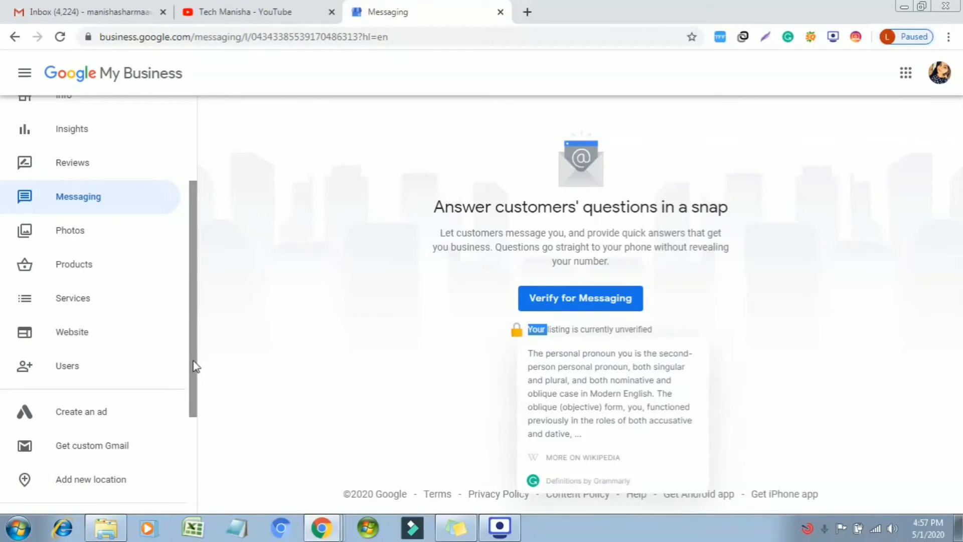
left_click(129, 225)
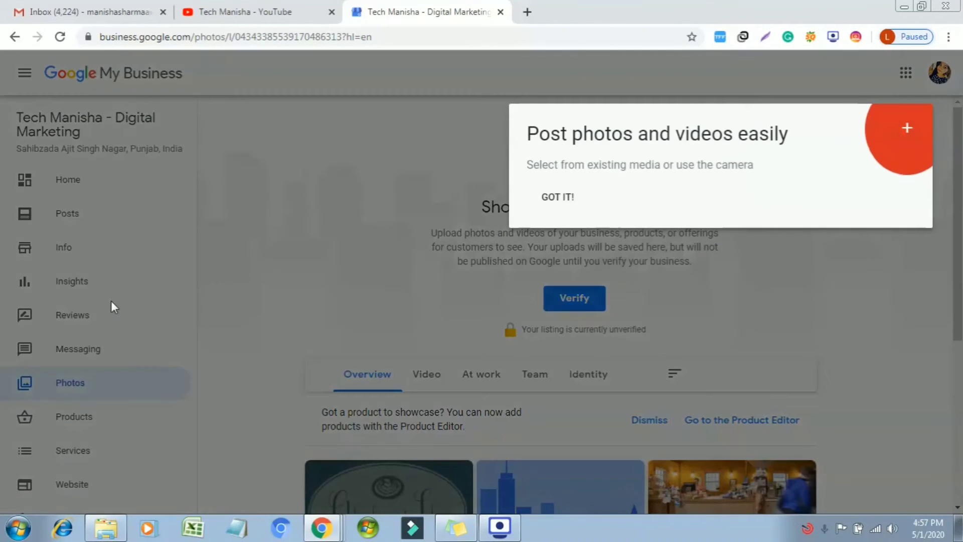
Dismiss the photos tip, browse Products, then open Services for the Technical category.
left_click(109, 412)
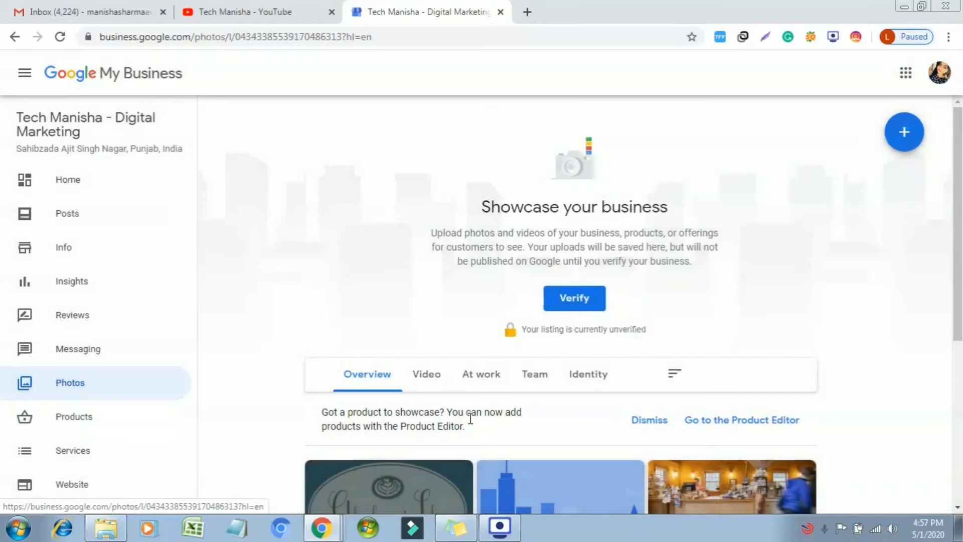
left_click(161, 423)
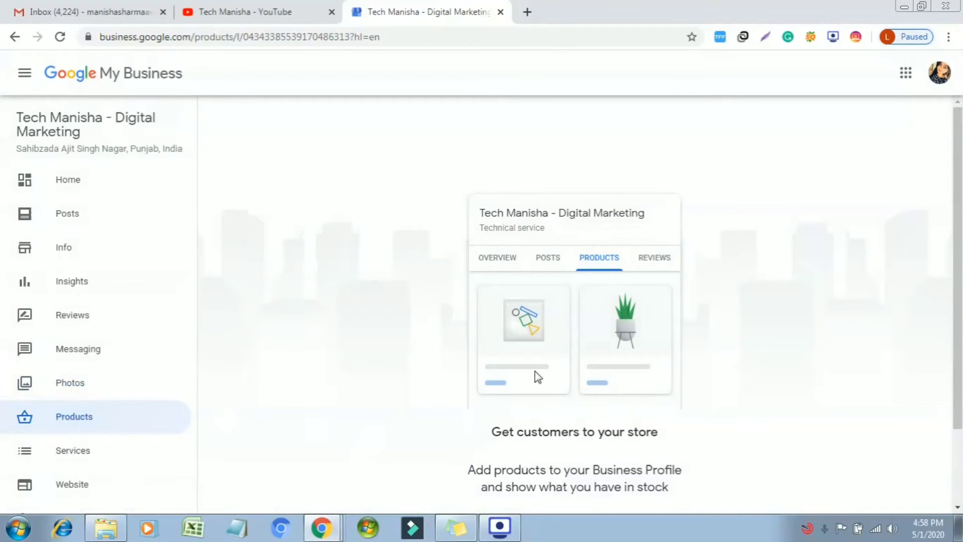
scroll(958, 187, "down", 2)
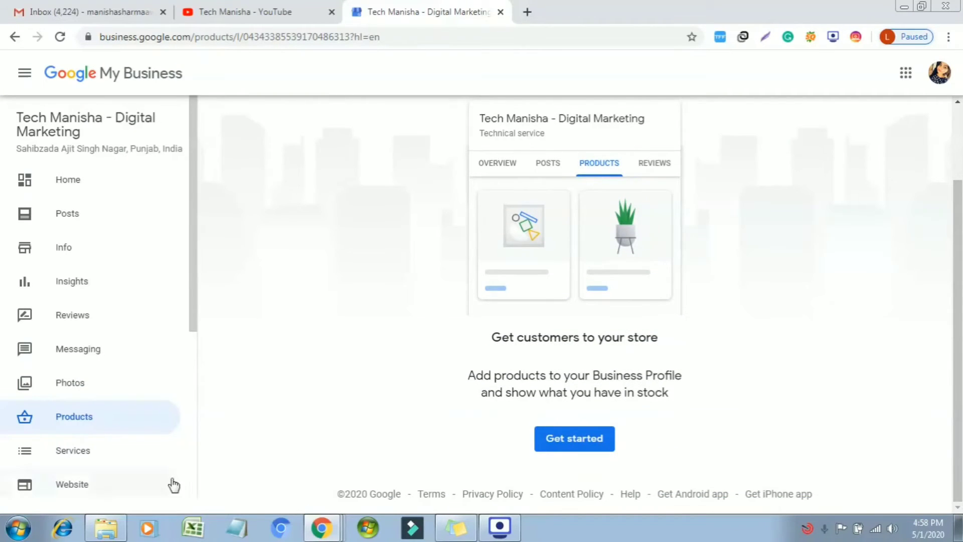
left_click(164, 462)
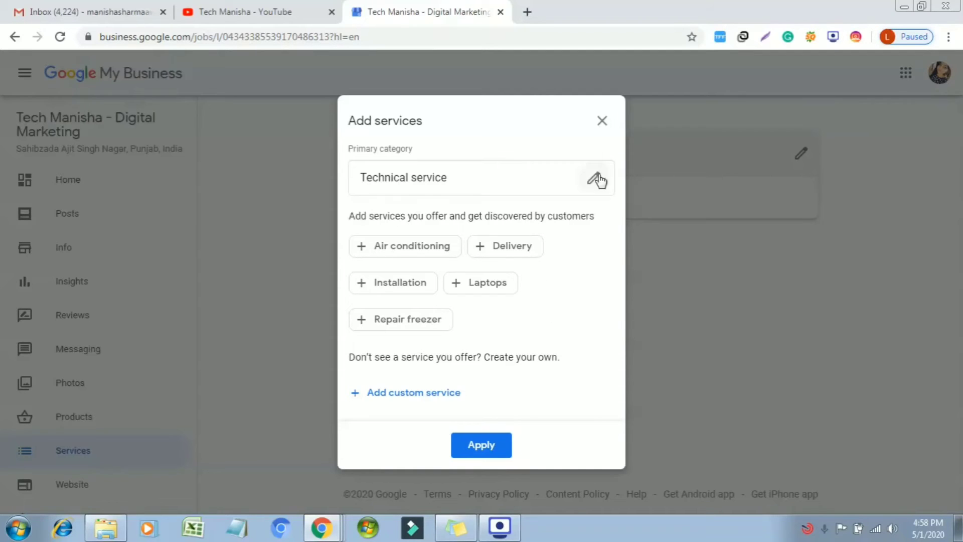
Close Add services, start the website builder, and dismiss its welcome and publish tips.
left_click(602, 121)
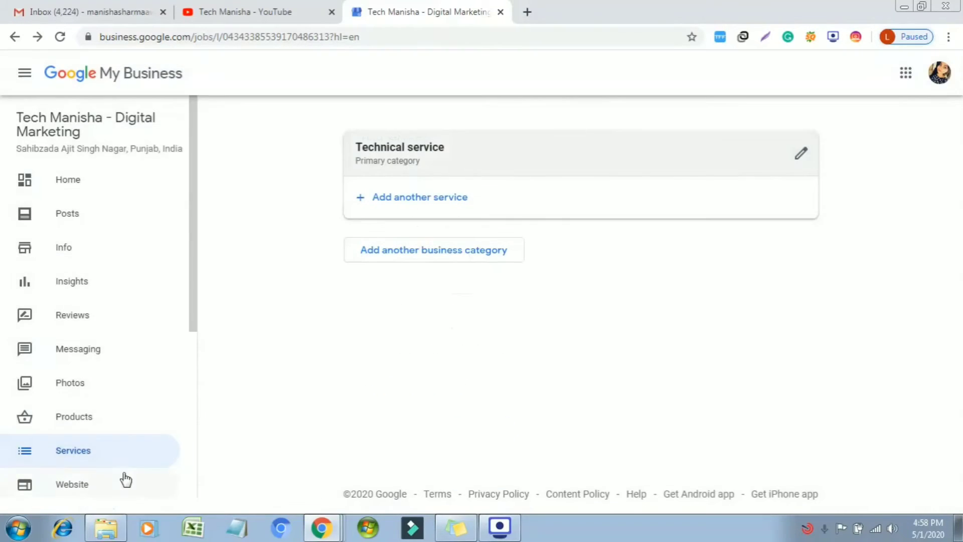
left_click(120, 491)
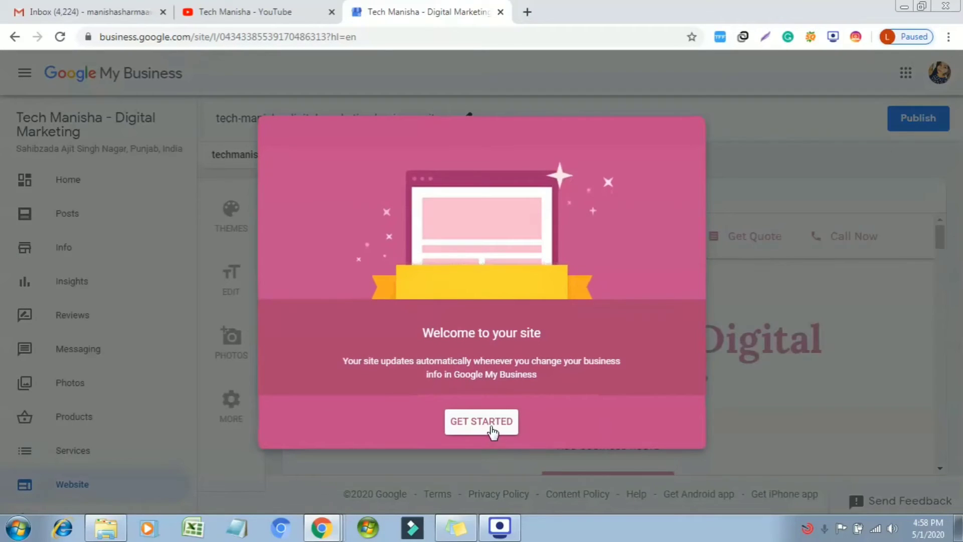
left_click(492, 431)
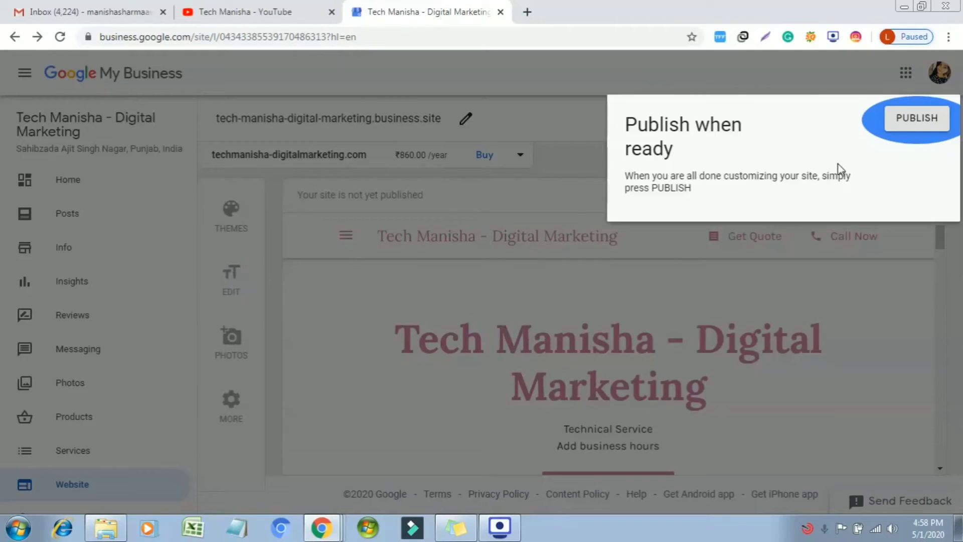
left_click(914, 125)
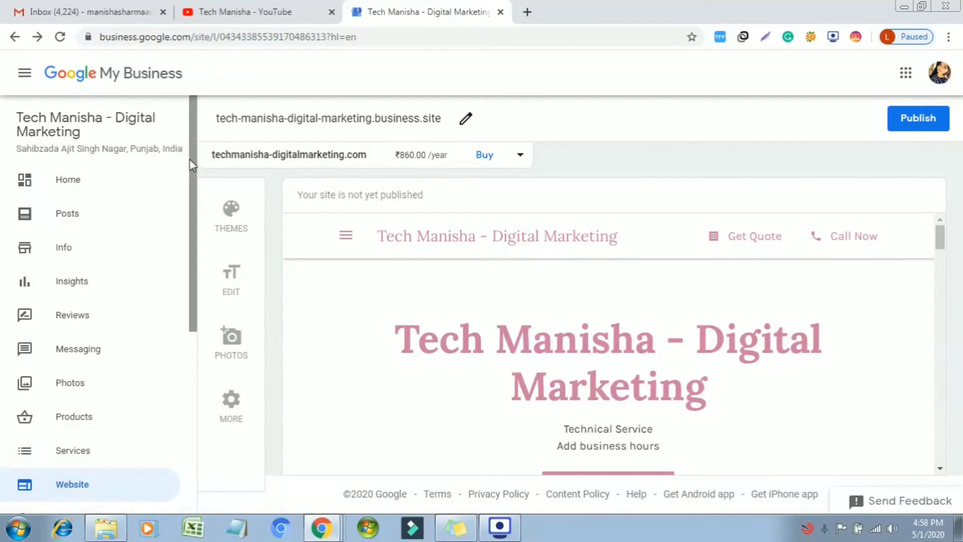
left_click_drag(192, 165, 213, 350)
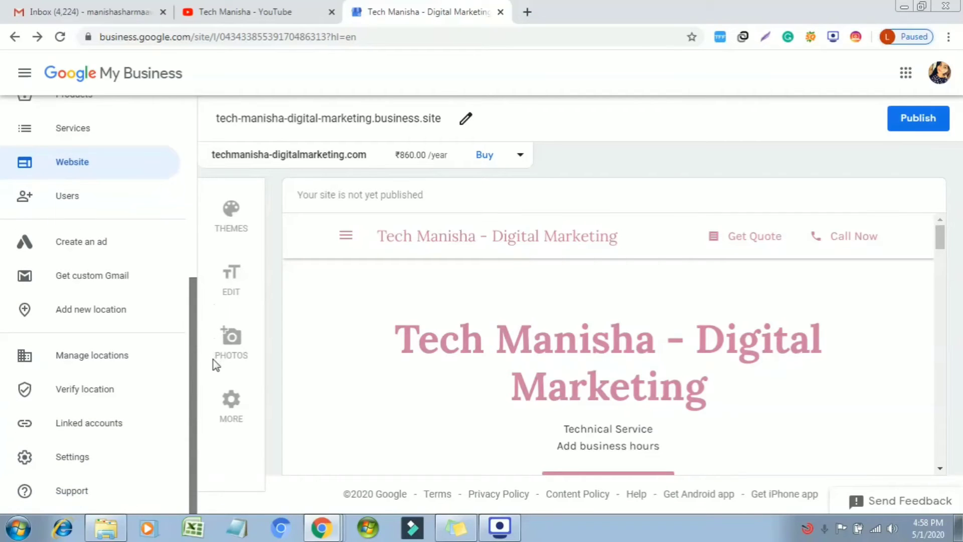
Go to the account Settings page and open the linked accounts page.
left_click(96, 457)
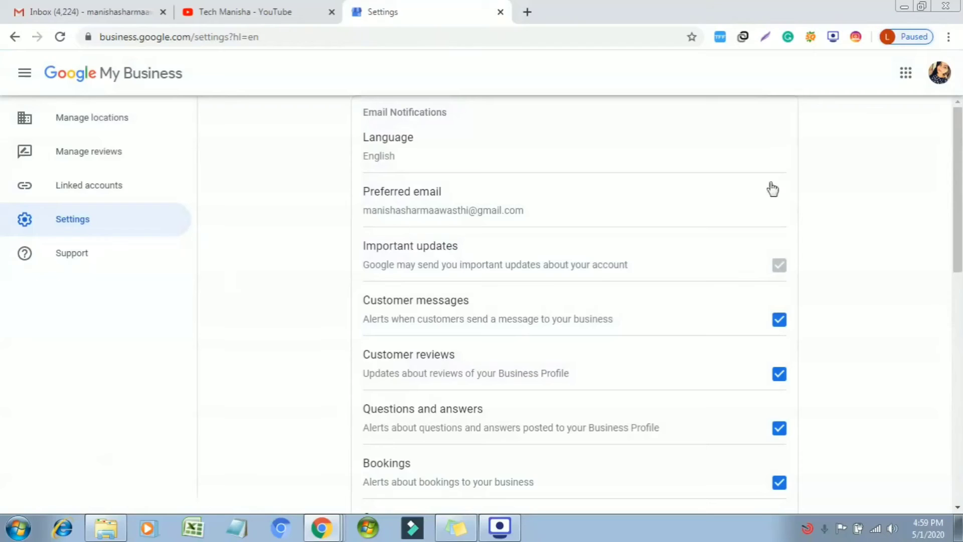
left_click_drag(959, 203, 951, 150)
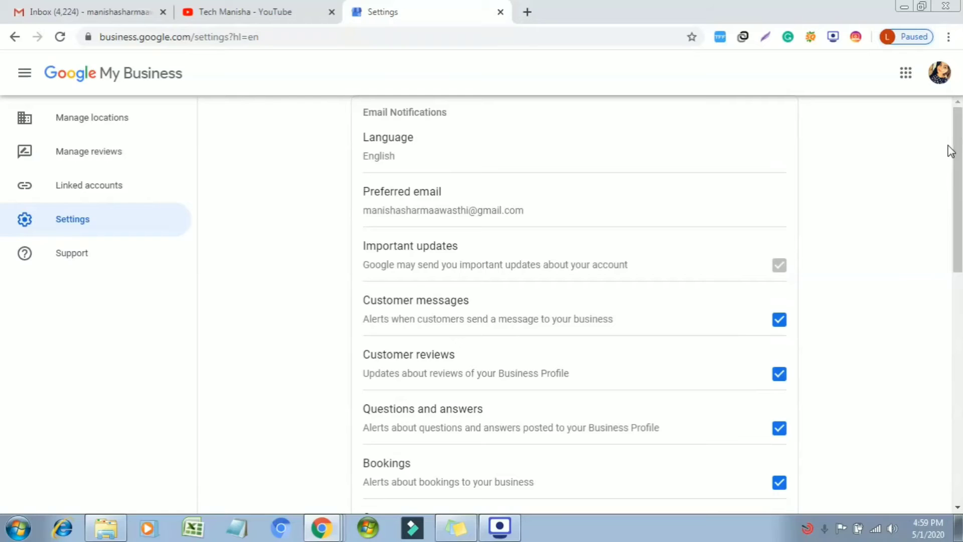
left_click(141, 187)
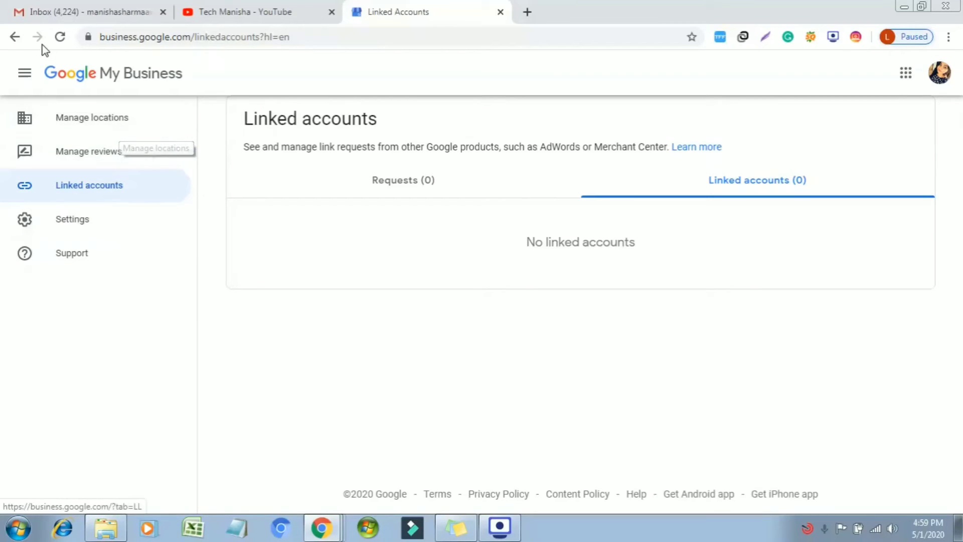
Hide the side navigation and go back twice to the website builder preview.
left_click(24, 73)
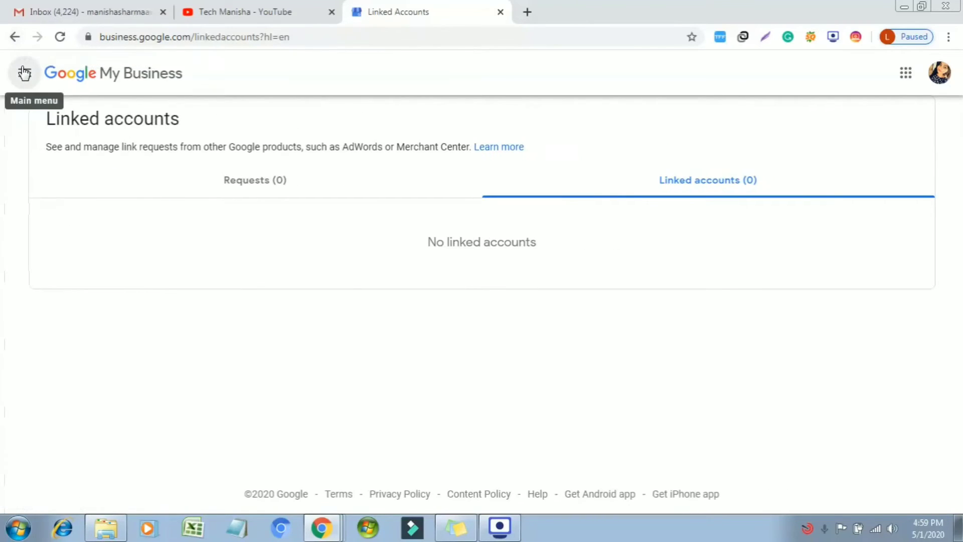
left_click(16, 37)
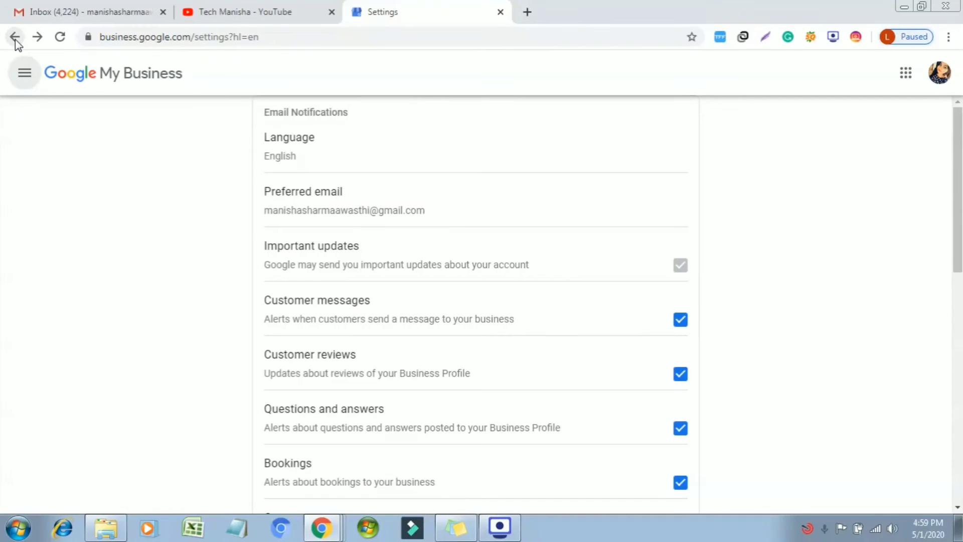
left_click(15, 38)
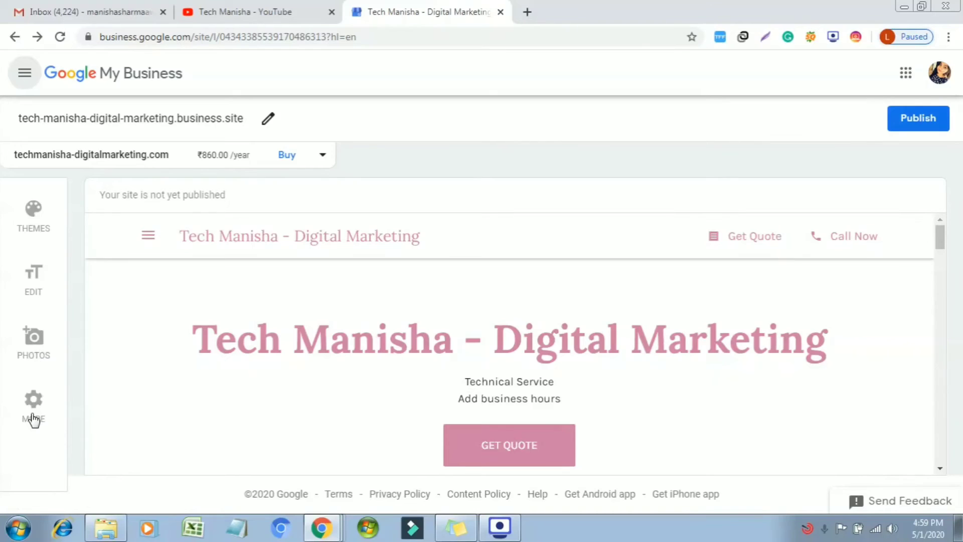
Reopen the side menu, go to Posts, and close the offer-post introduction.
left_click(21, 76)
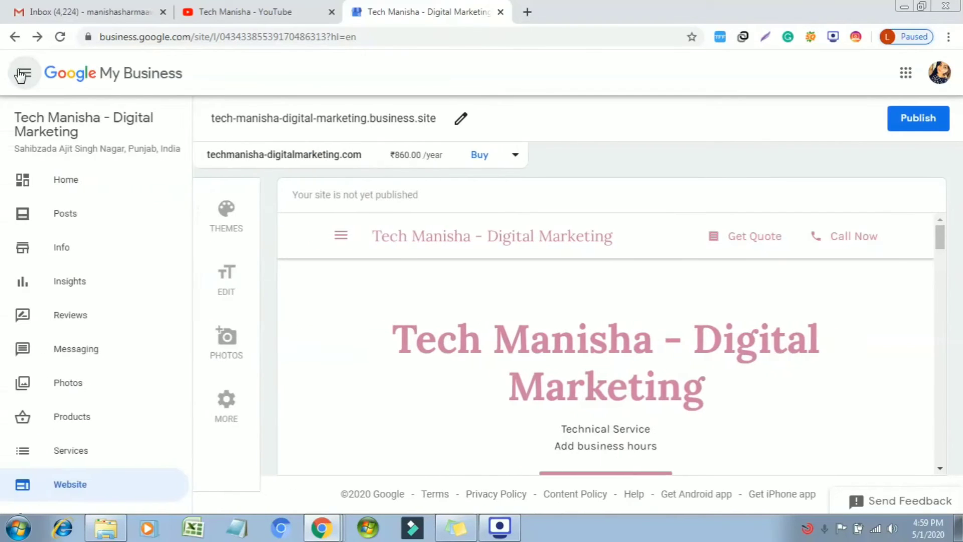
left_click(76, 213)
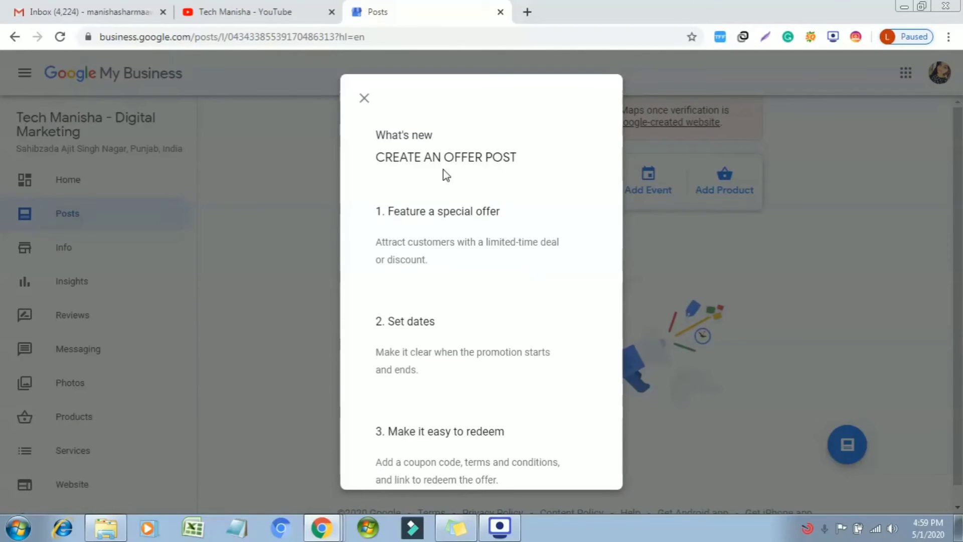
left_click(360, 104)
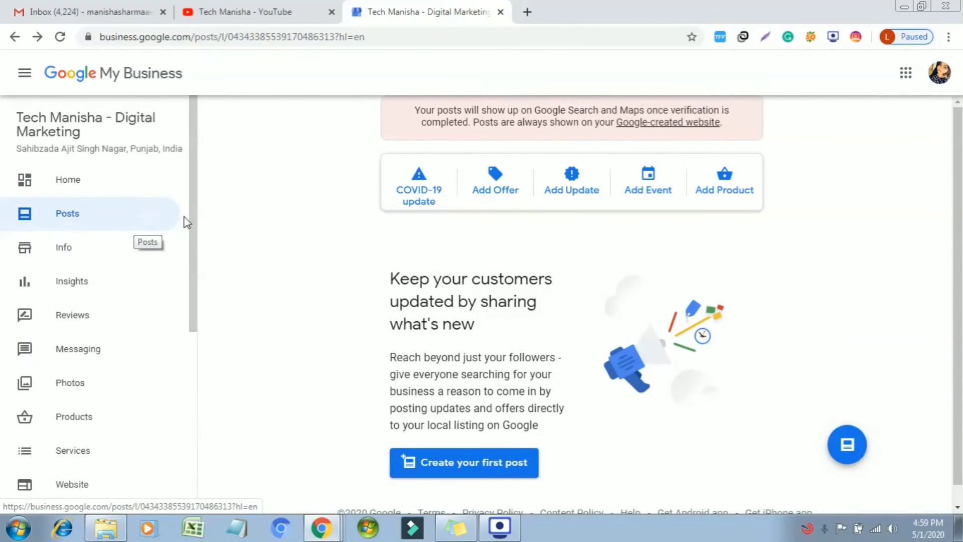
left_click_drag(194, 225, 200, 451)
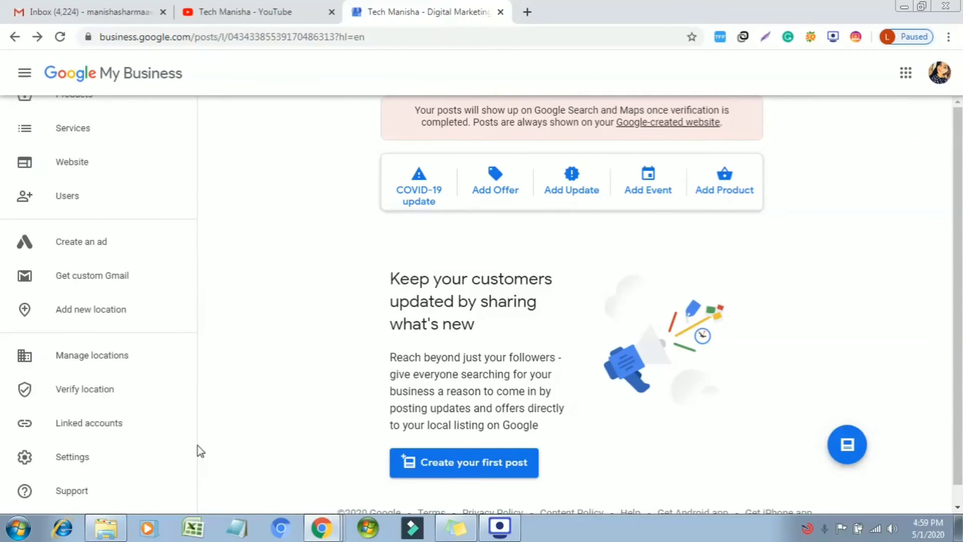
left_click(84, 199)
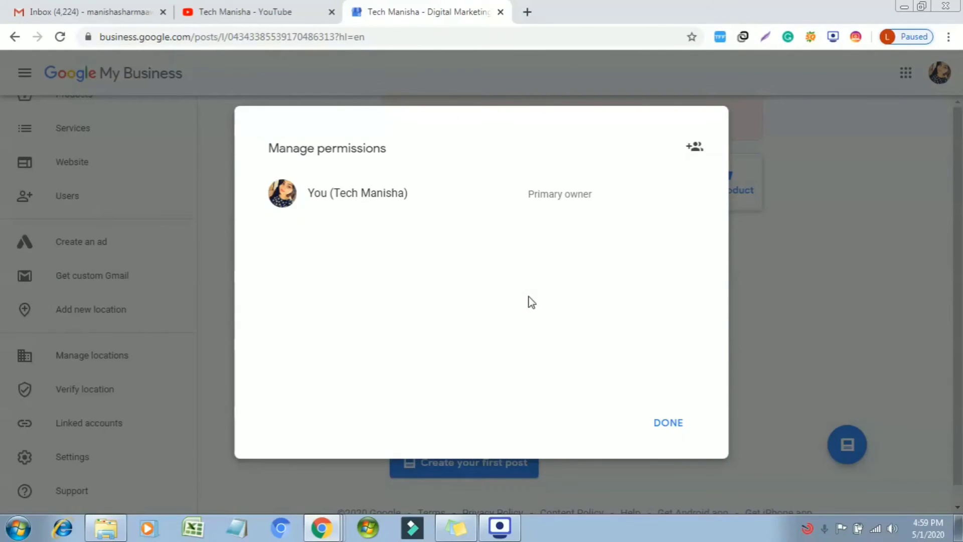
left_click(697, 150)
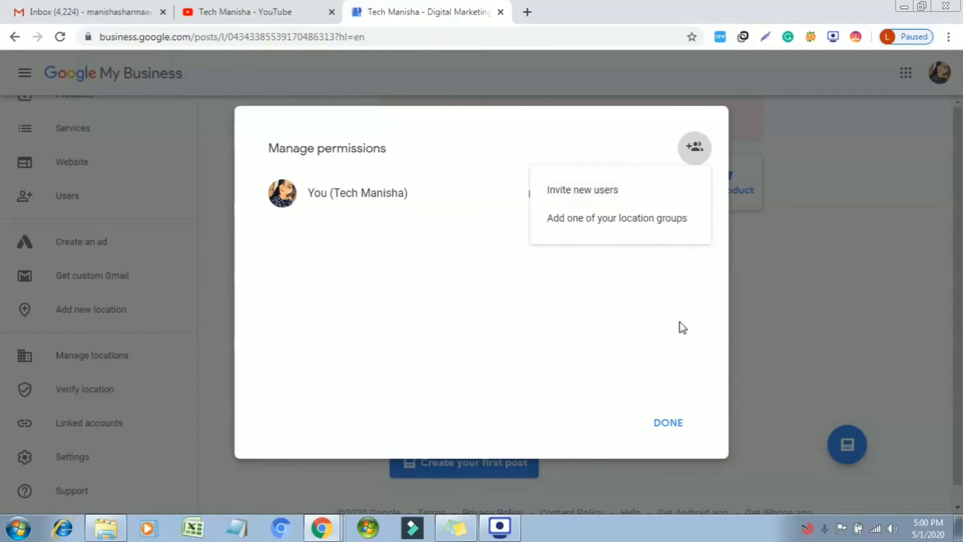
left_click(835, 372)
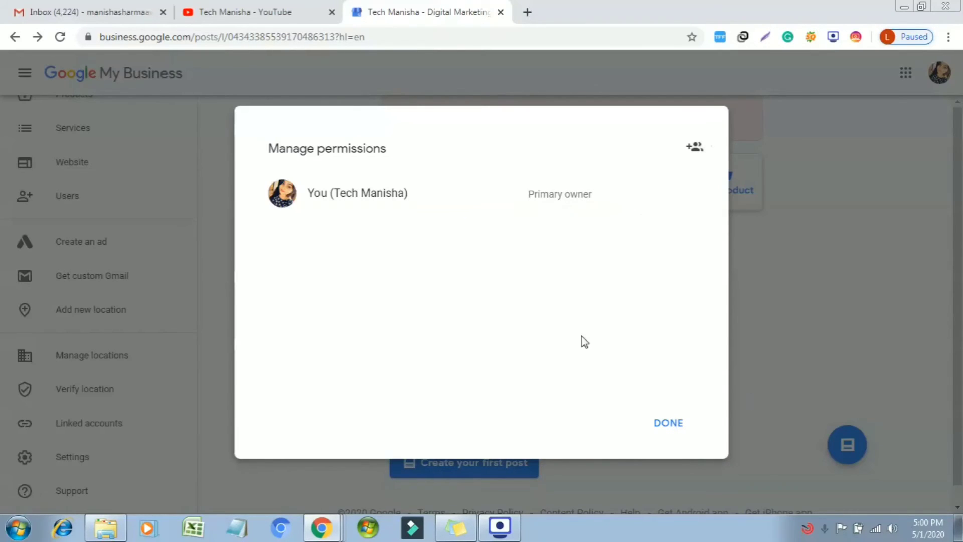
left_click(806, 298)
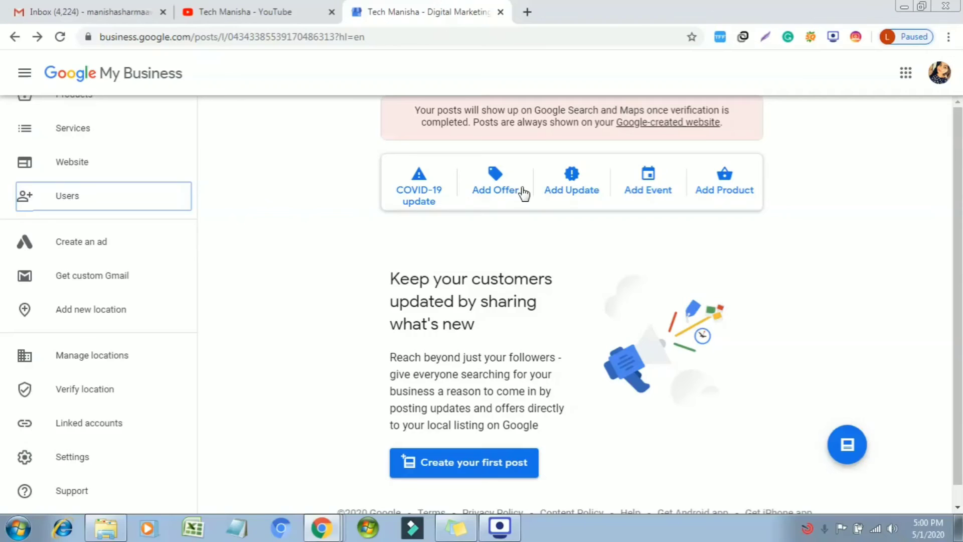
mouse_move(193, 337)
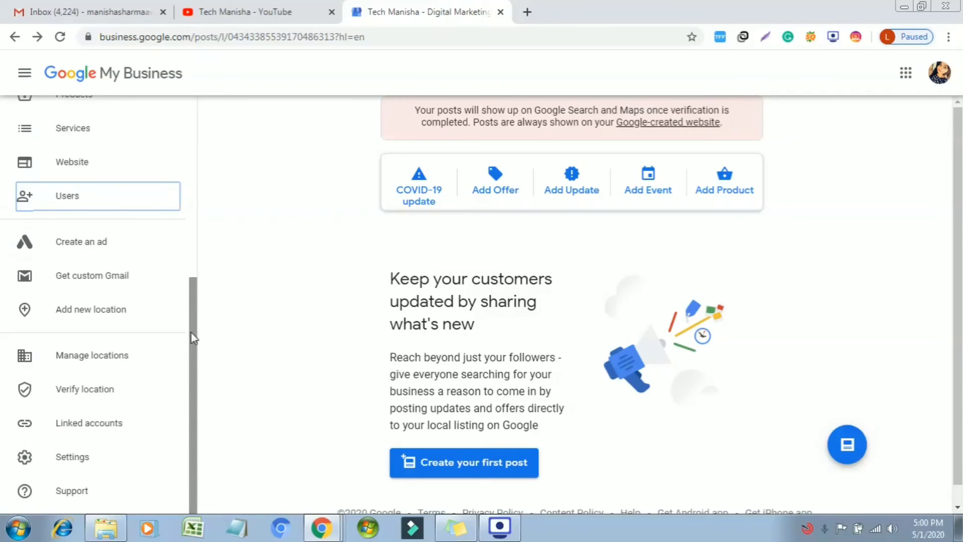
left_click_drag(193, 333, 211, 163)
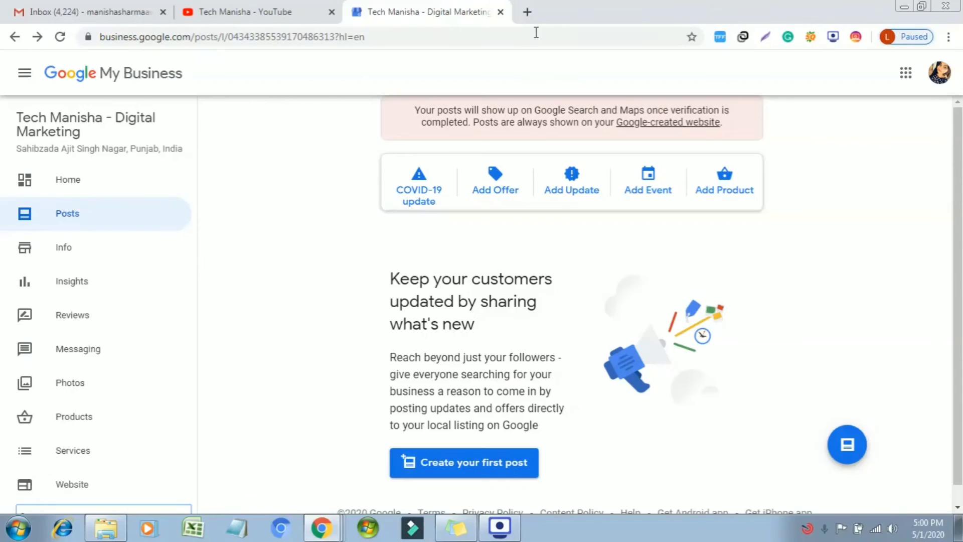
In a new browser tab, search Google for 'restaurants near me'.
left_click(528, 11)
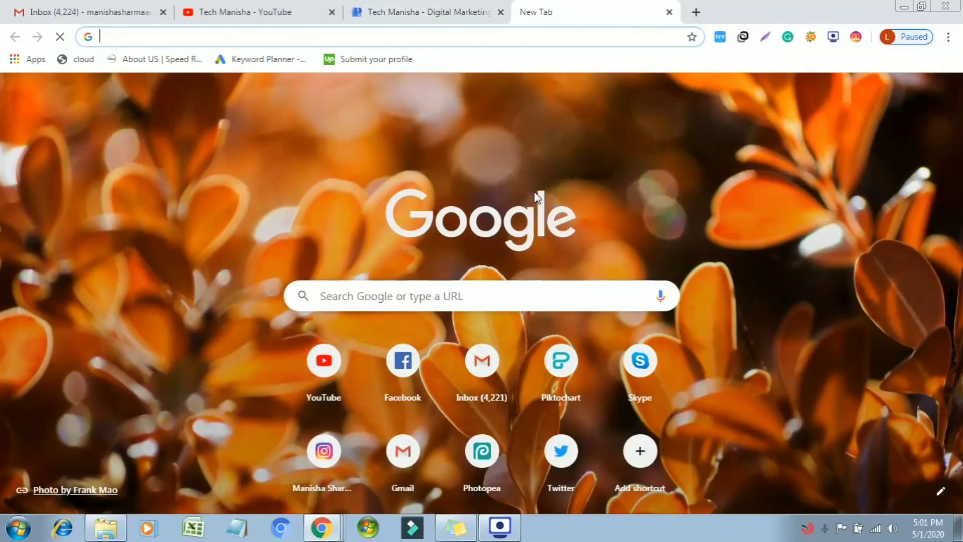
type("res")
key("Return")
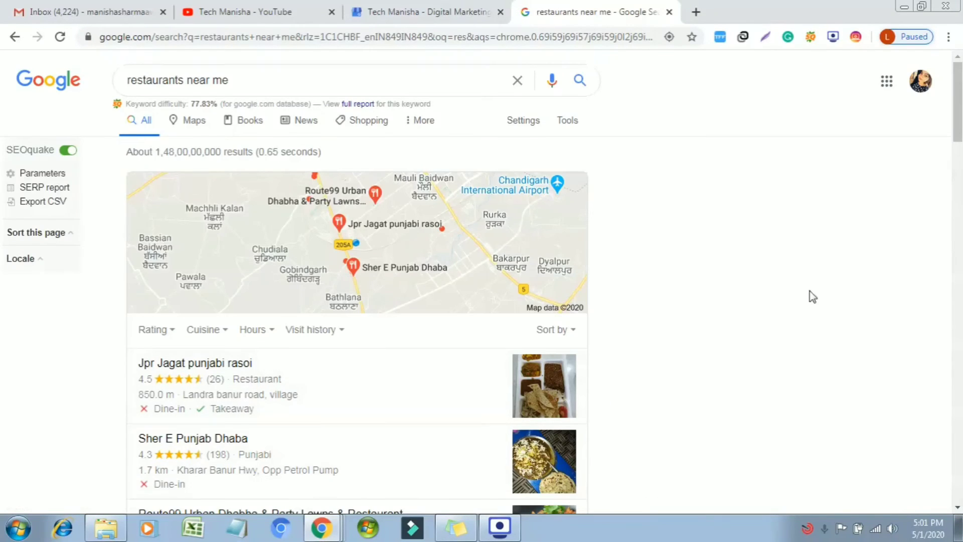
mouse_move(957, 101)
left_mouse_down()
mouse_move(957, 169)
mouse_move(957, 100)
left_mouse_up()
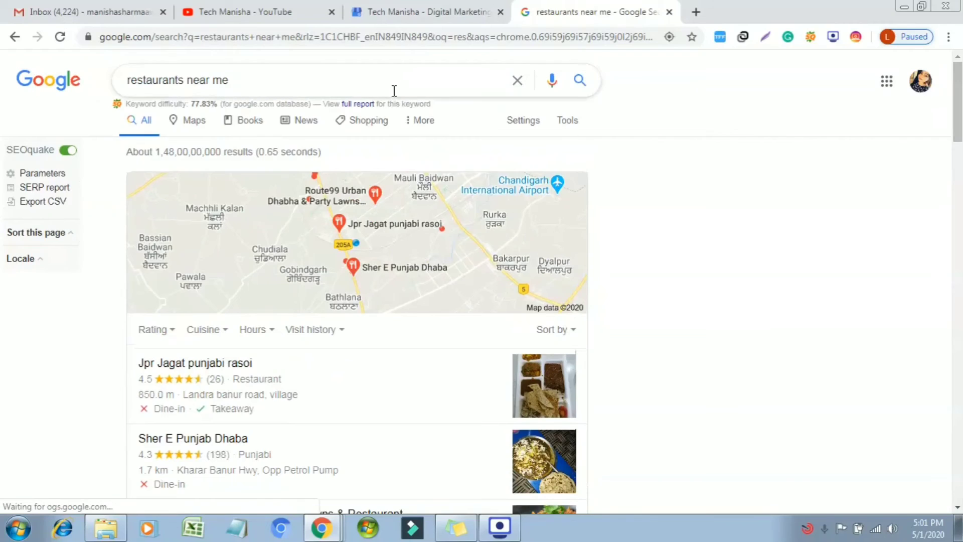
Replace the query with 'hotels near me', then return to the My Business tab.
left_click_drag(393, 80, 31, 81)
key("BackSpace")
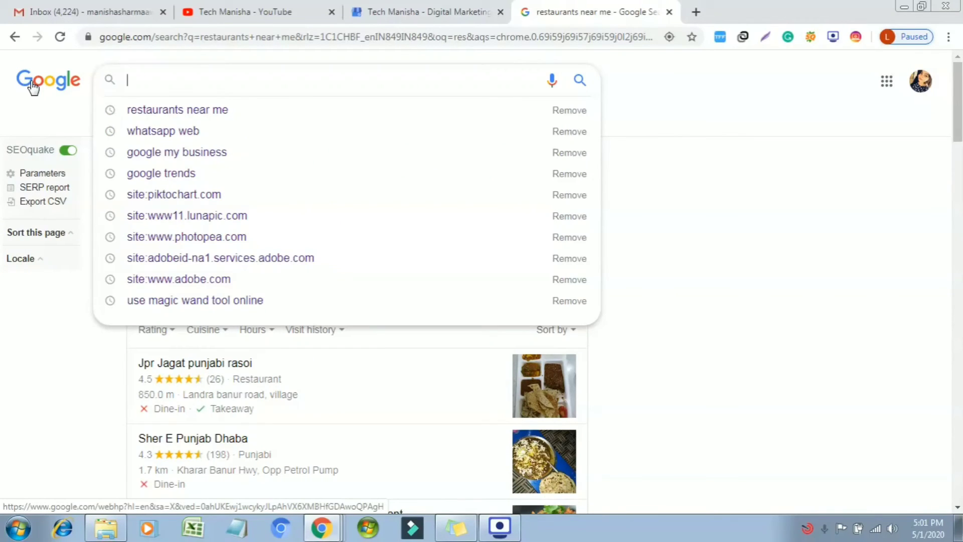
type("hotel")
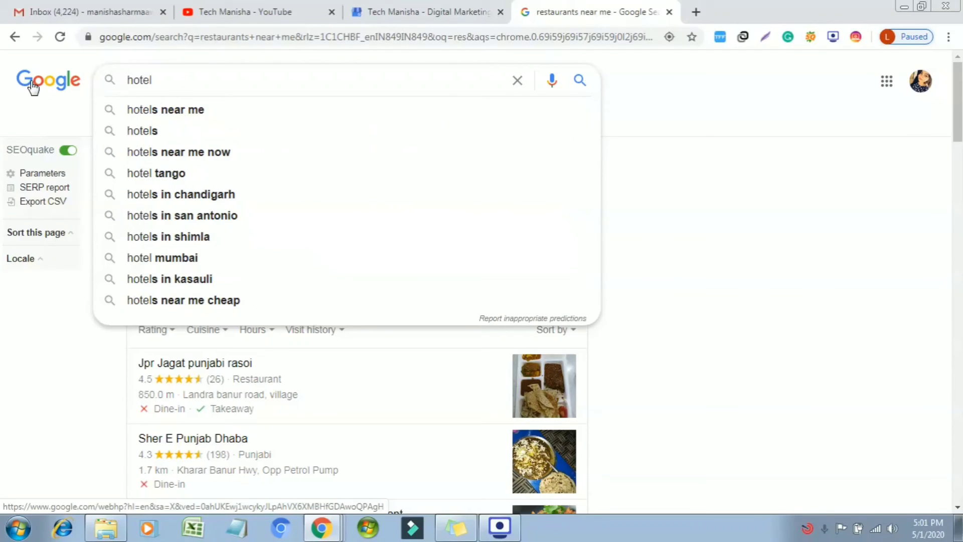
key("Down")
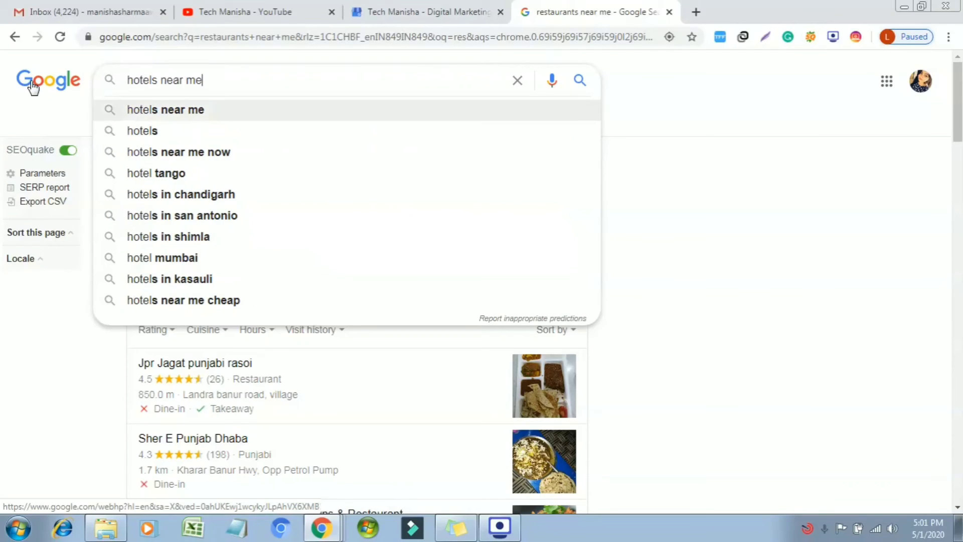
key("Return")
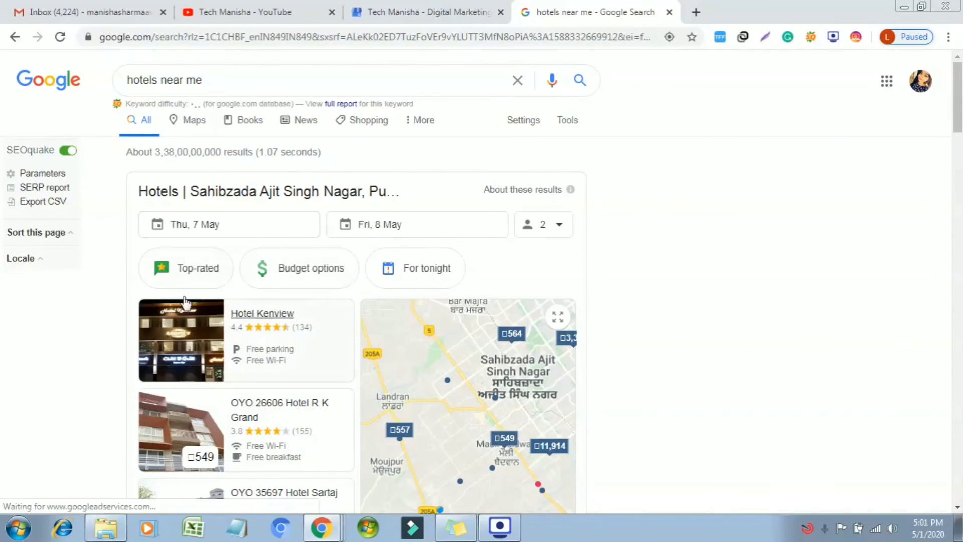
left_click(447, 10)
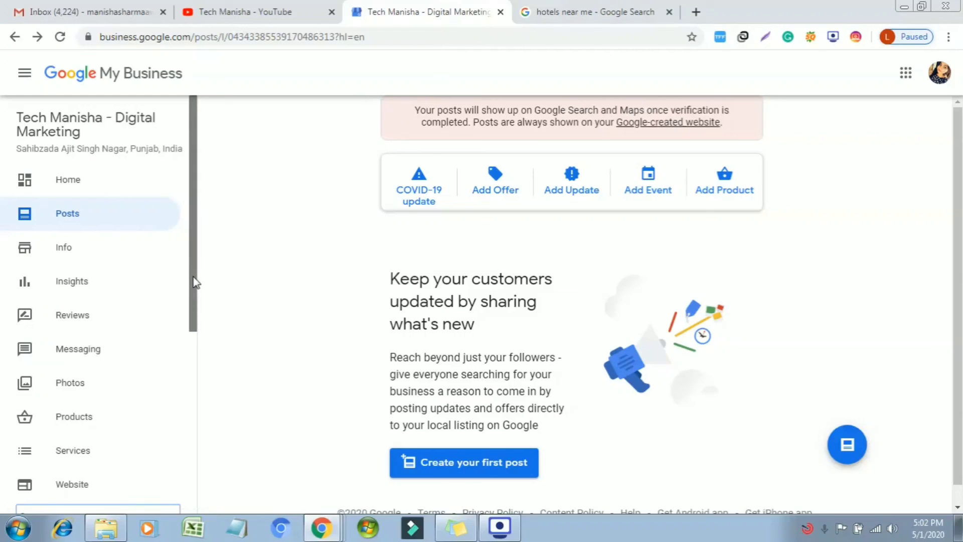
left_click_drag(194, 283, 199, 360)
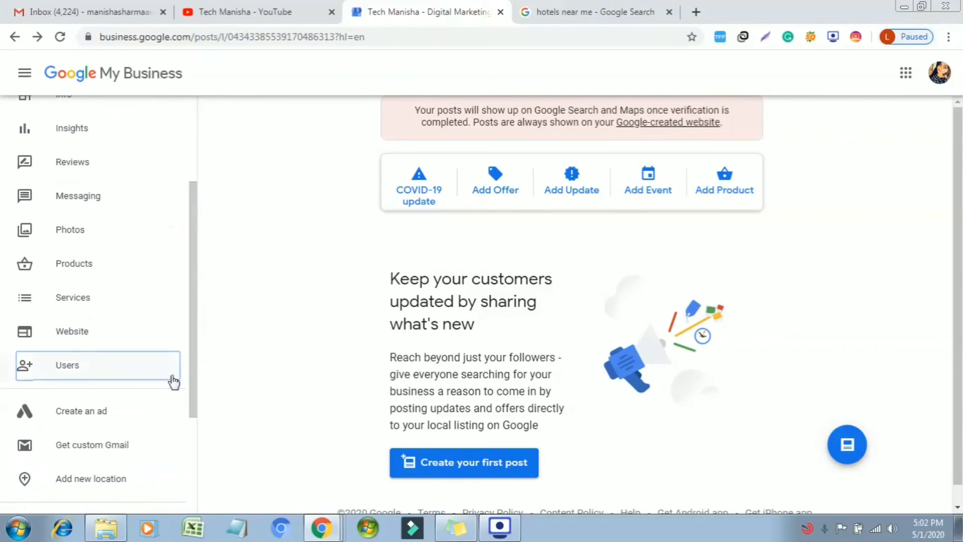
left_click(130, 364)
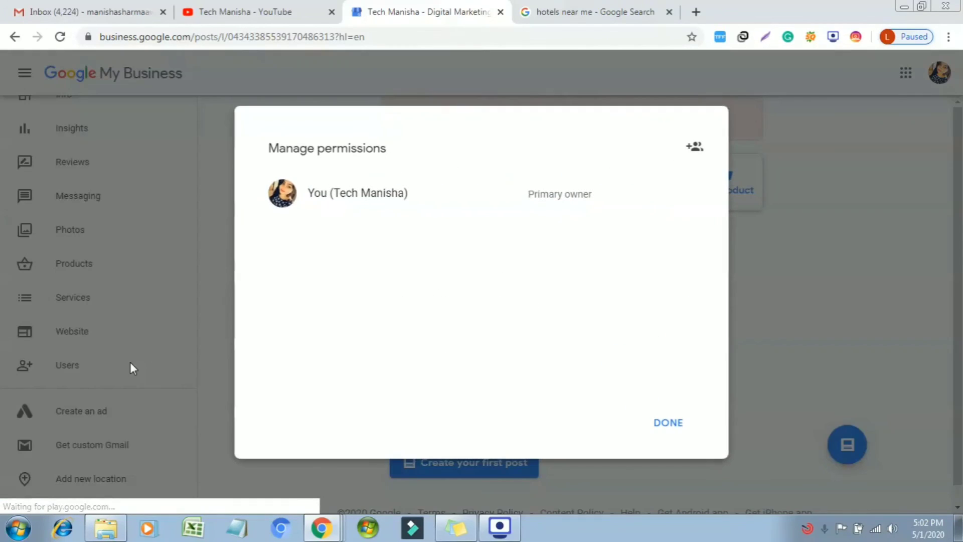
left_click(679, 431)
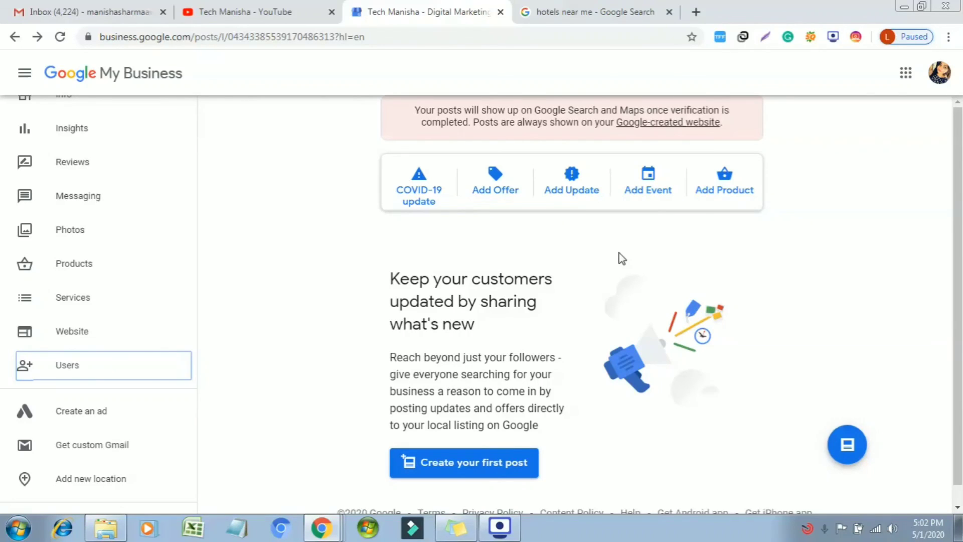
left_click(648, 10)
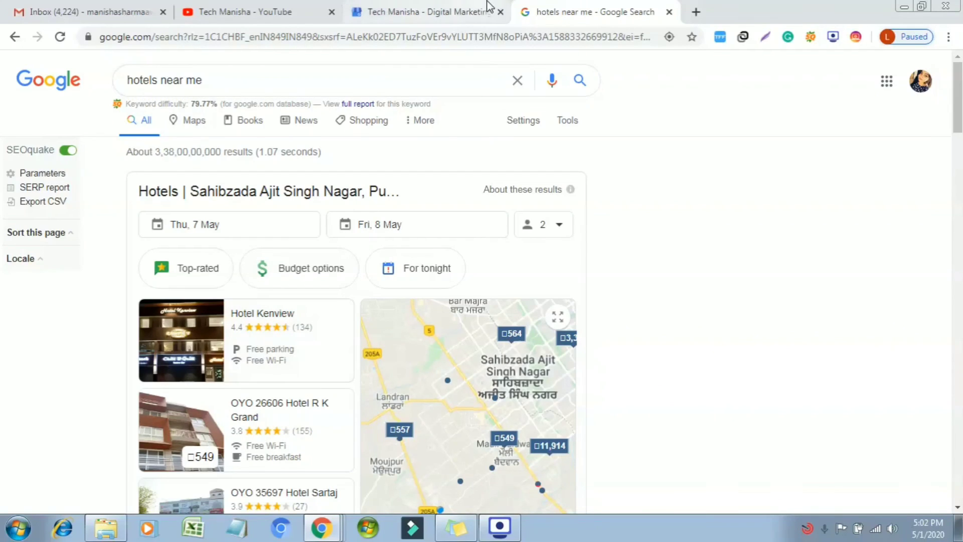
left_click(434, 7)
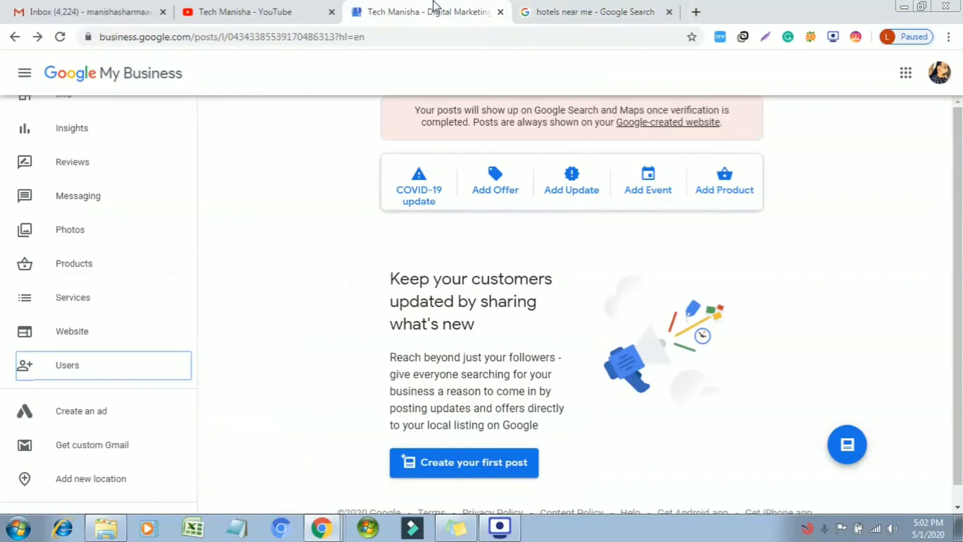